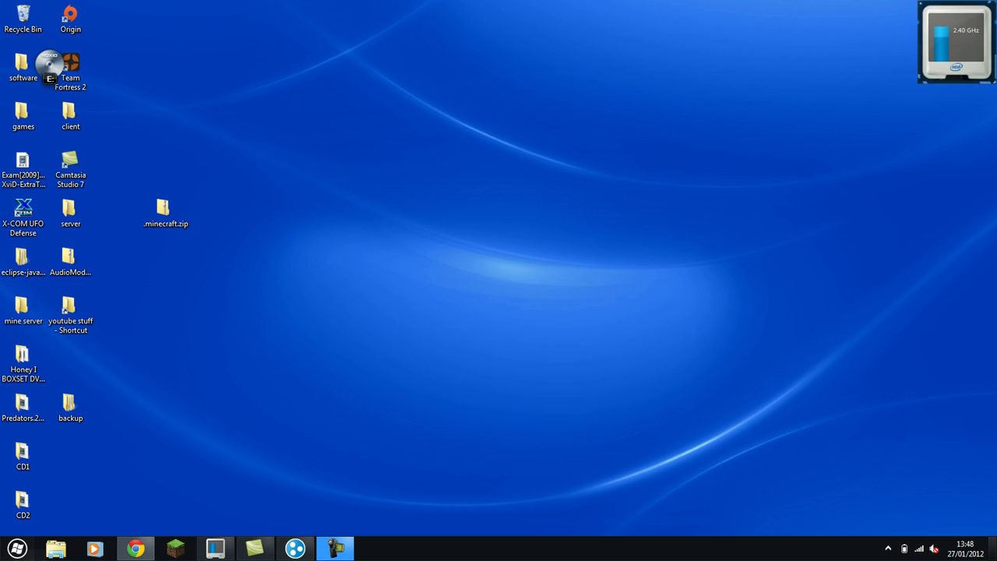
Switch to Chrome and open the website logmein.com.
left_click(148, 551)
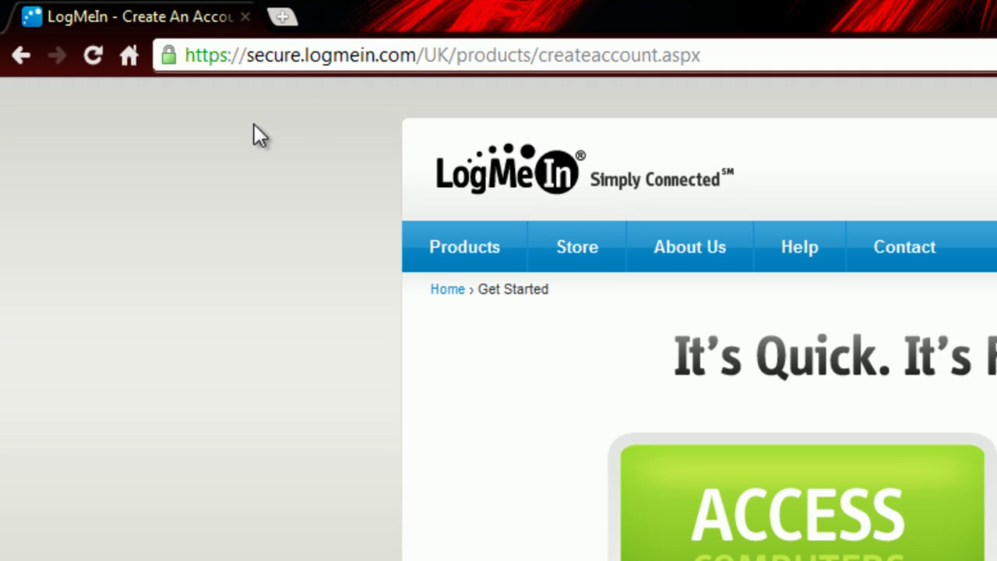
left_click(383, 58)
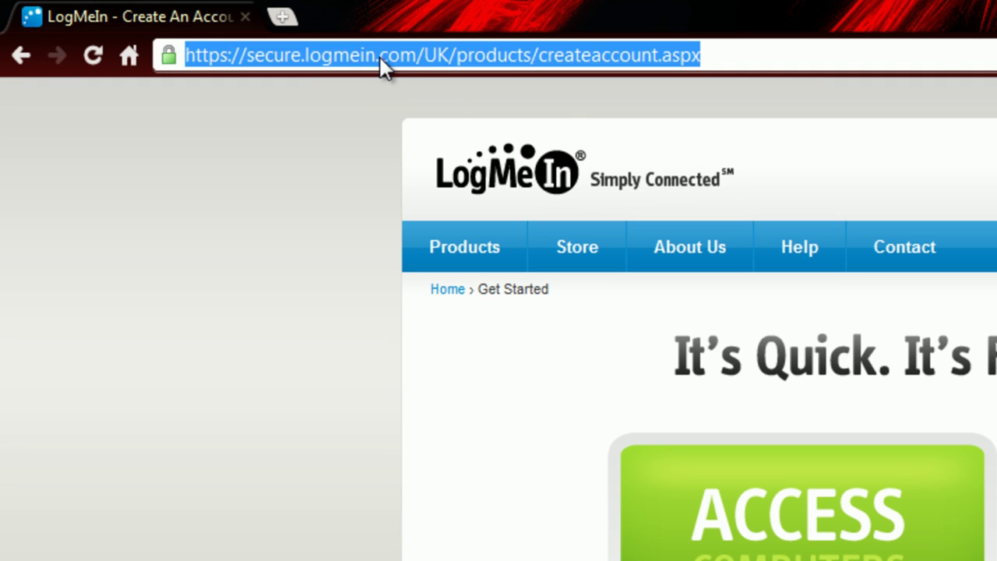
type("logmein")
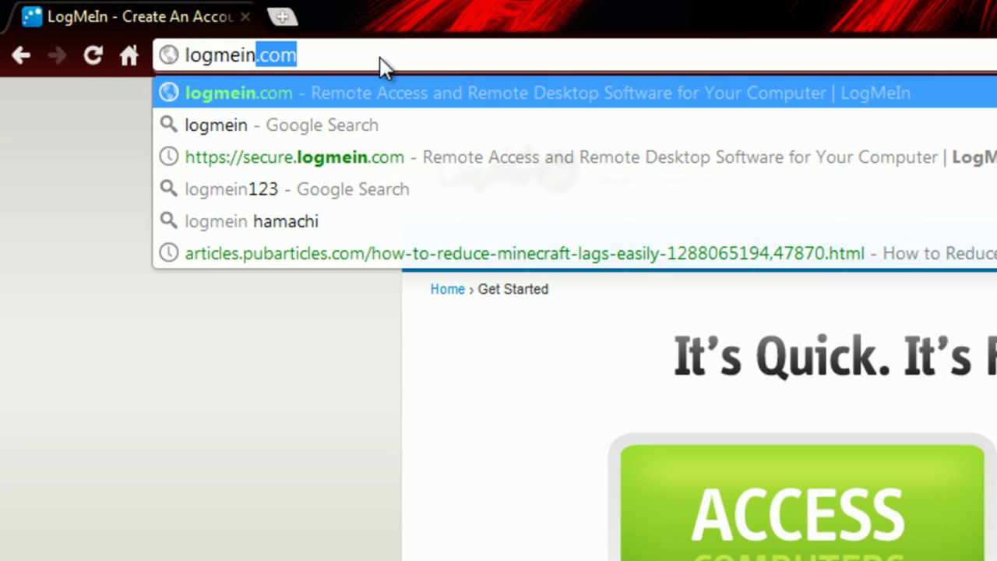
type(".com")
key("Return")
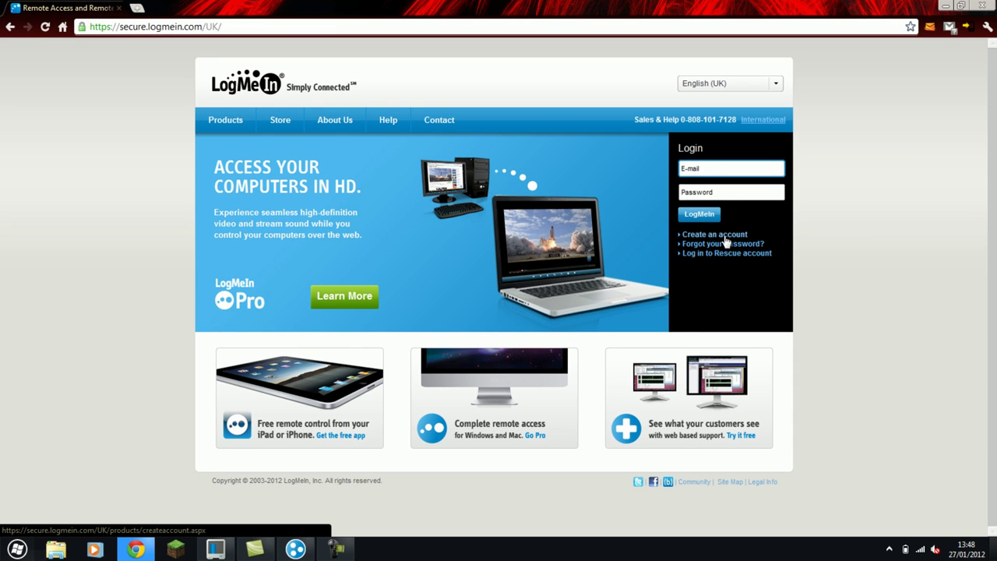
Examine the Create Account form for accessing computers remotely, including its country choices, and close it.
left_click(726, 240)
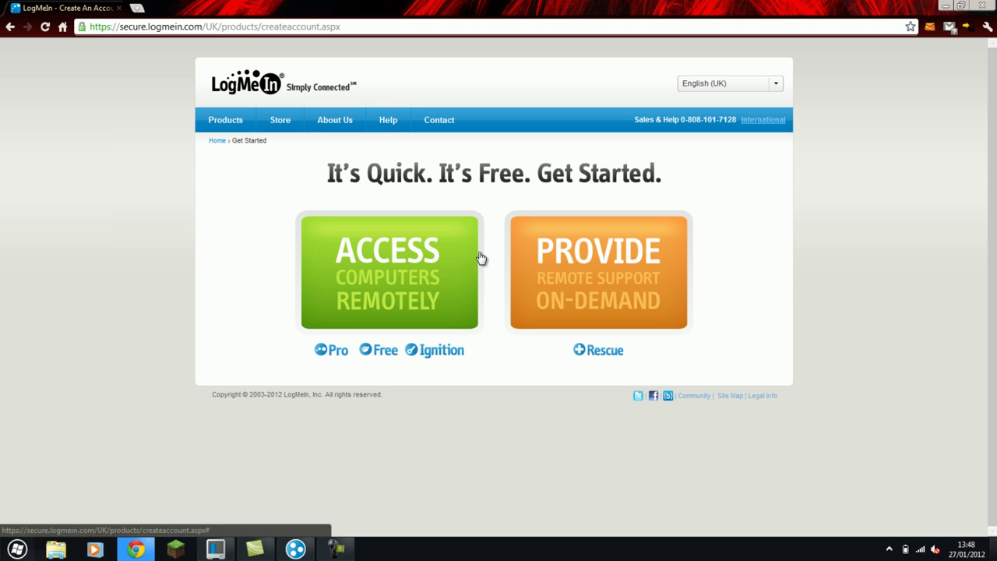
left_click(413, 304)
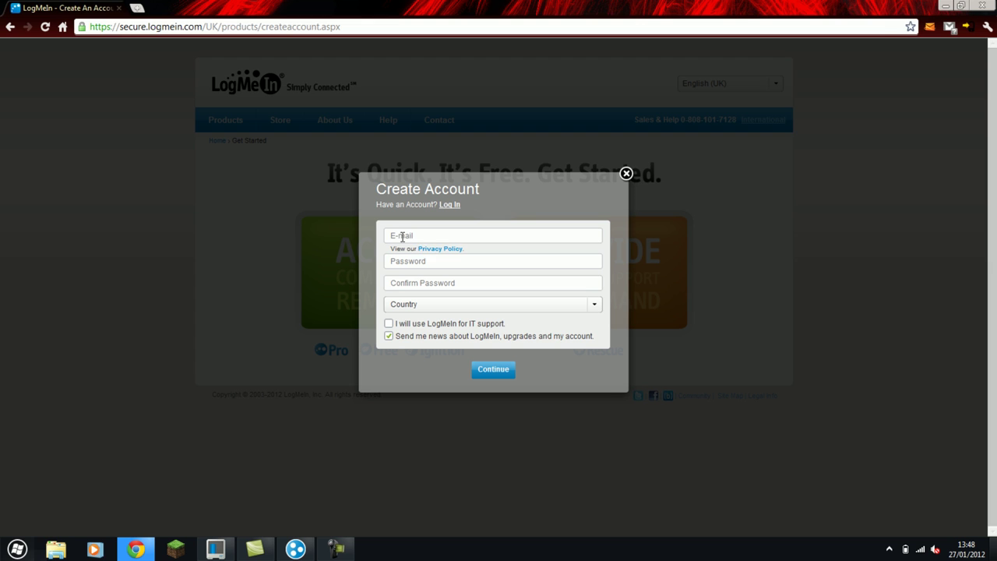
left_click(471, 308)
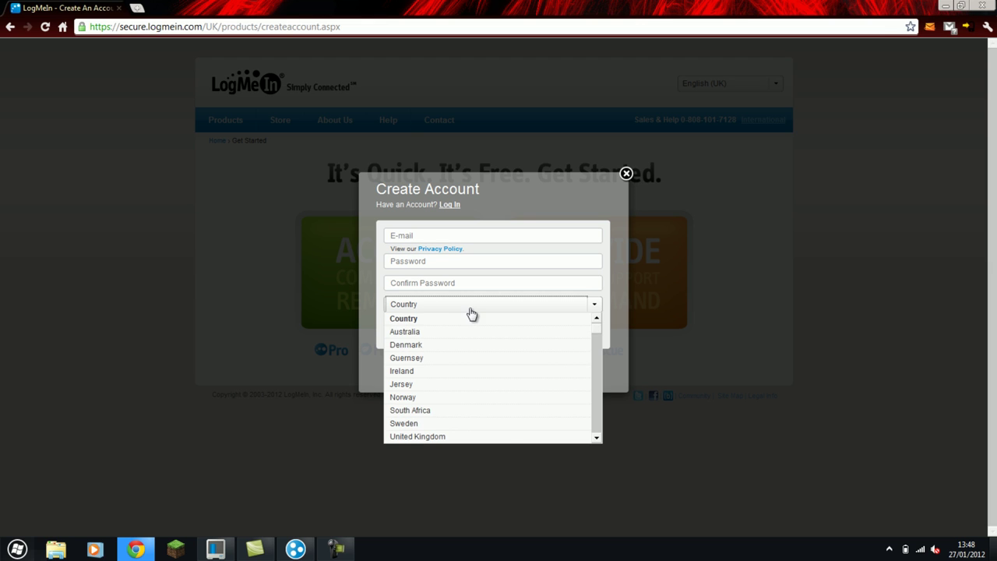
left_click(471, 312)
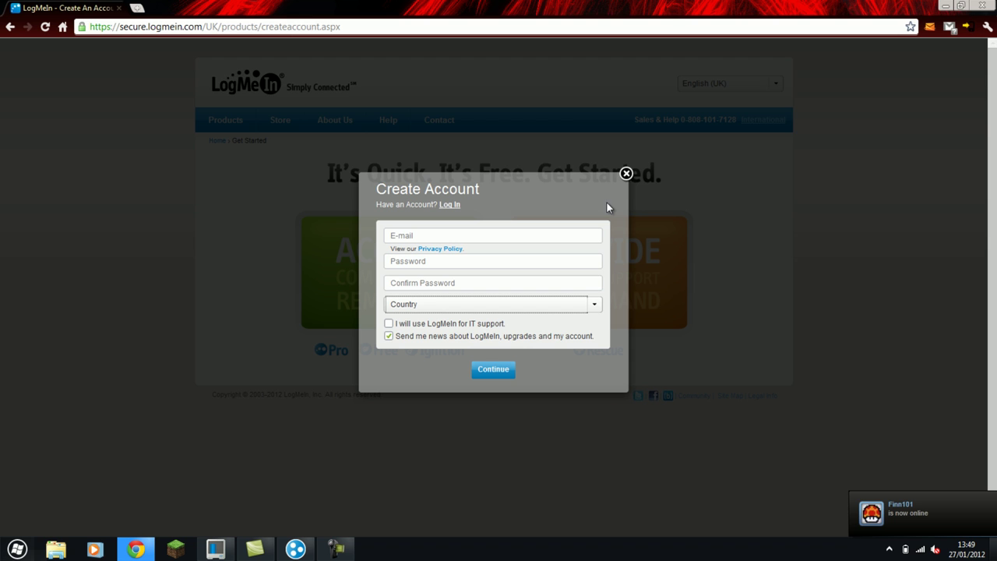
left_click(626, 174)
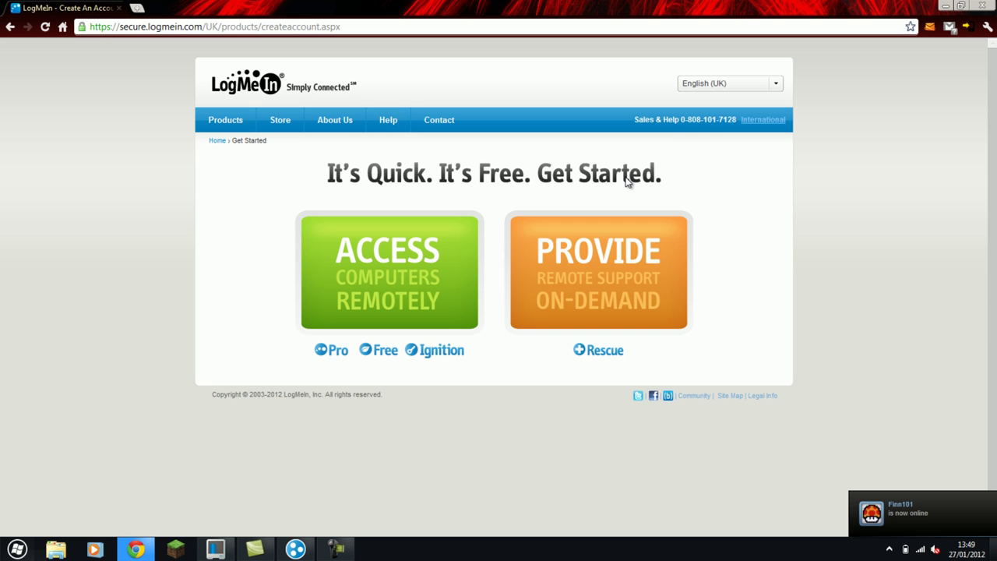
Return to the LogMeIn home page and log in with the account e-mail and password.
left_click(232, 122)
left_click(221, 84)
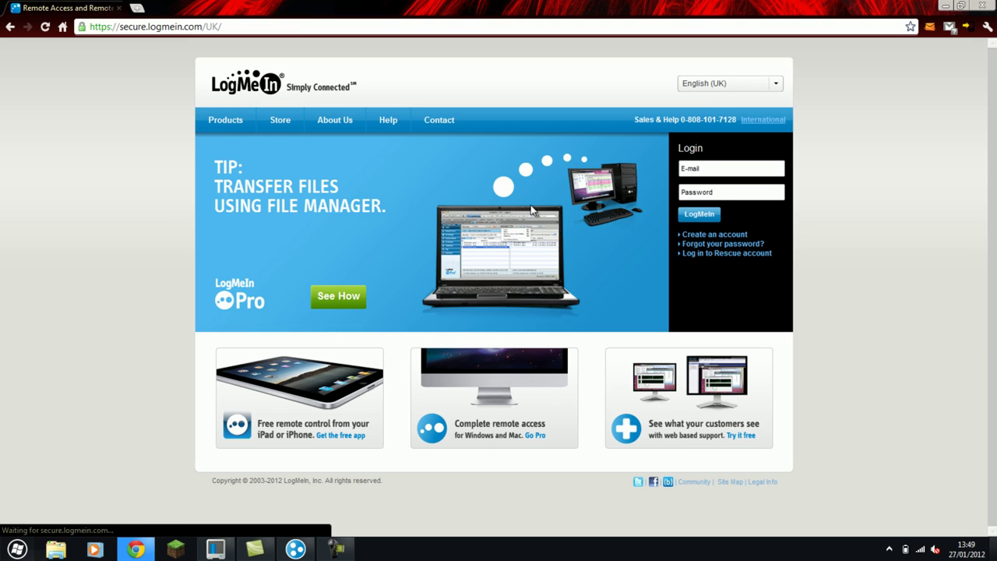
left_click(695, 168)
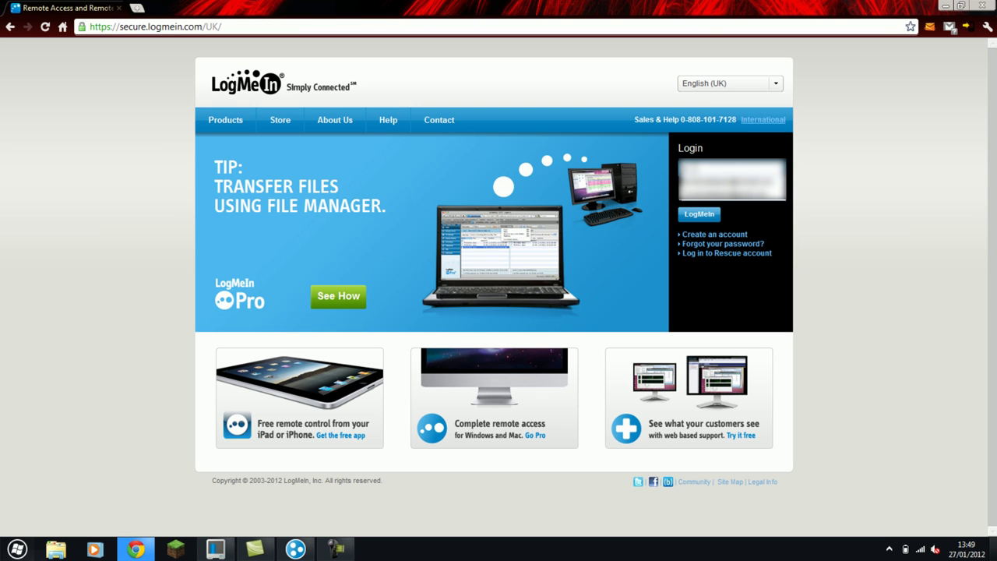
key("Tab")
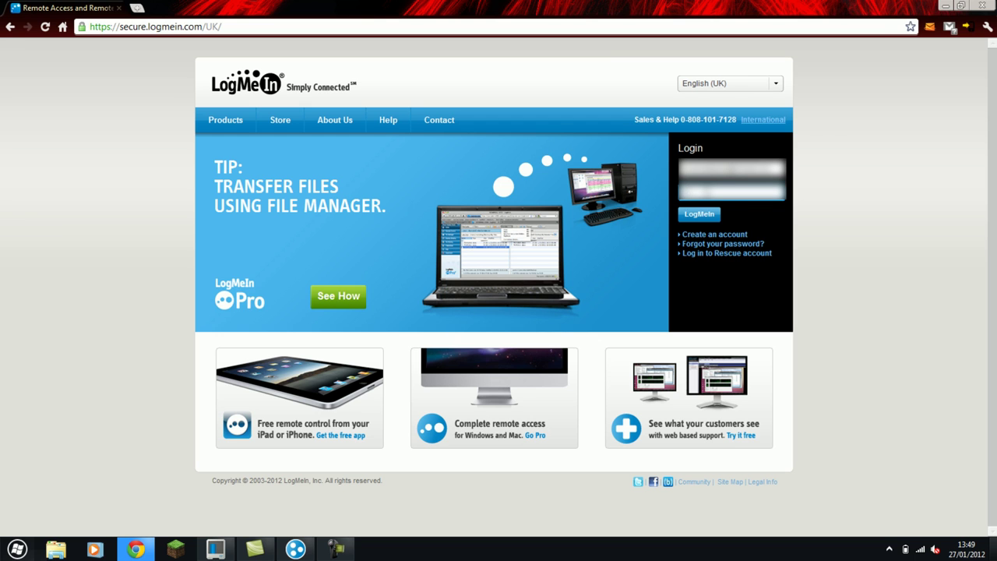
key("Return")
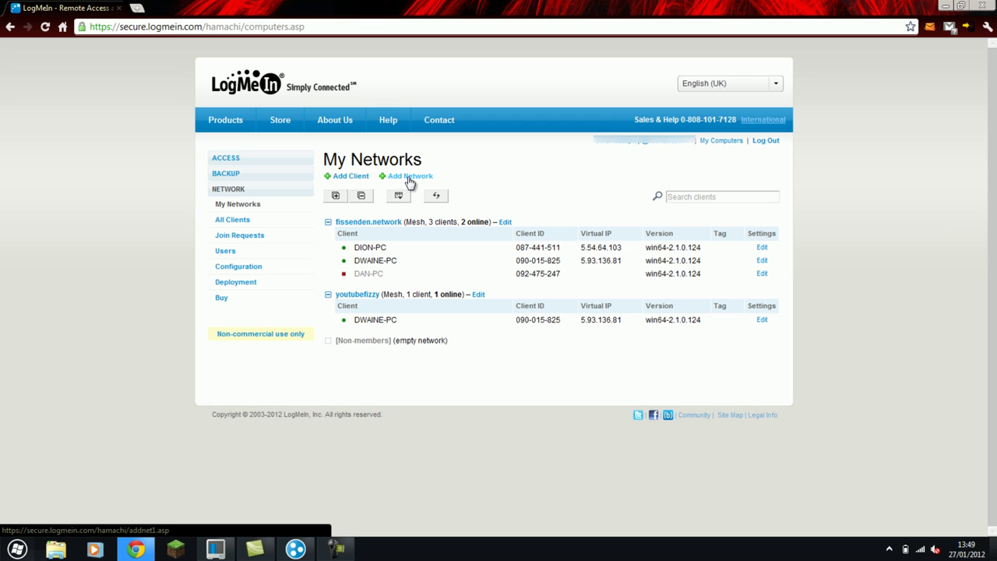
Add a new Mesh network named youtubefizzy1 without a description and continue to its join settings.
left_click(407, 178)
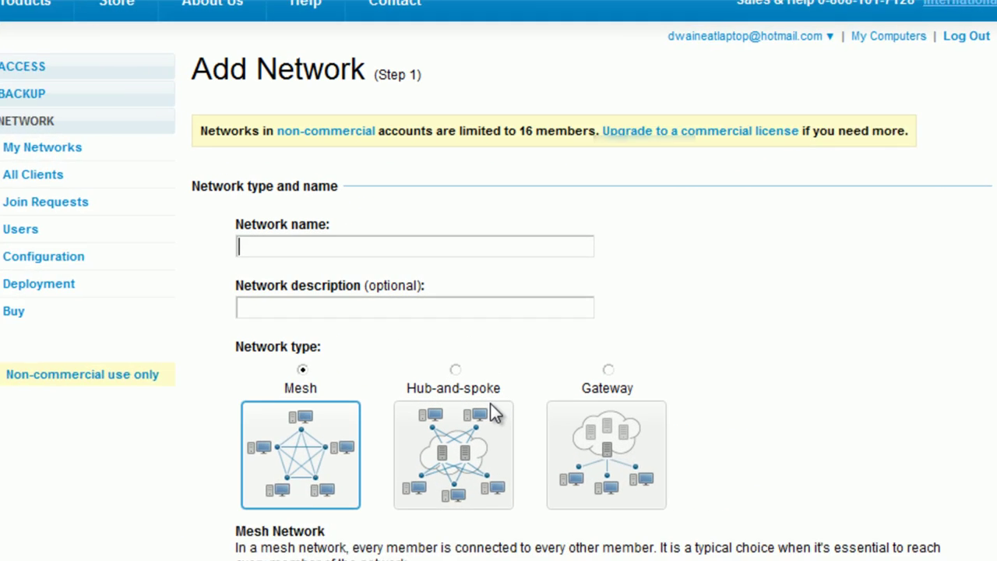
left_click(252, 238)
left_click(252, 237)
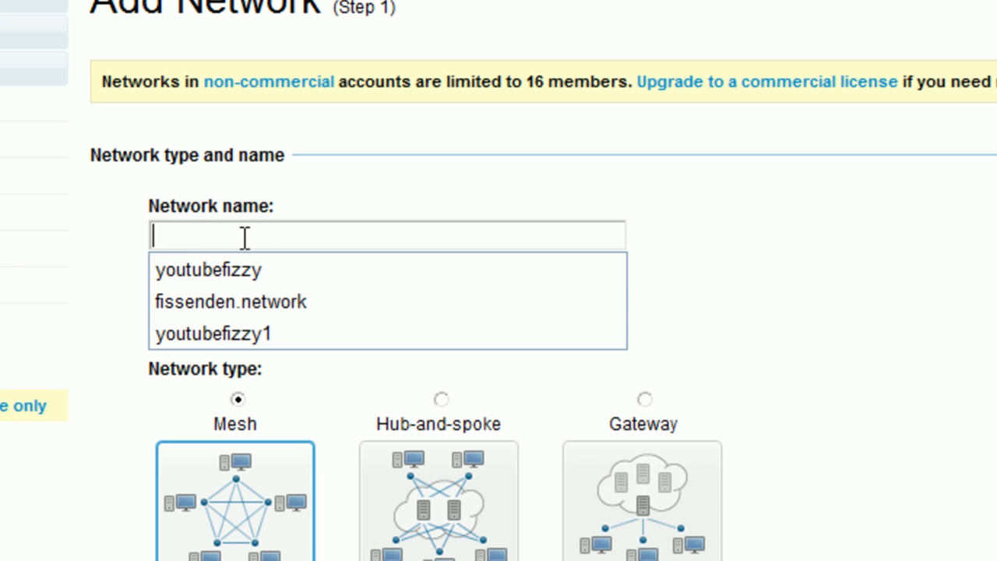
left_click(243, 331)
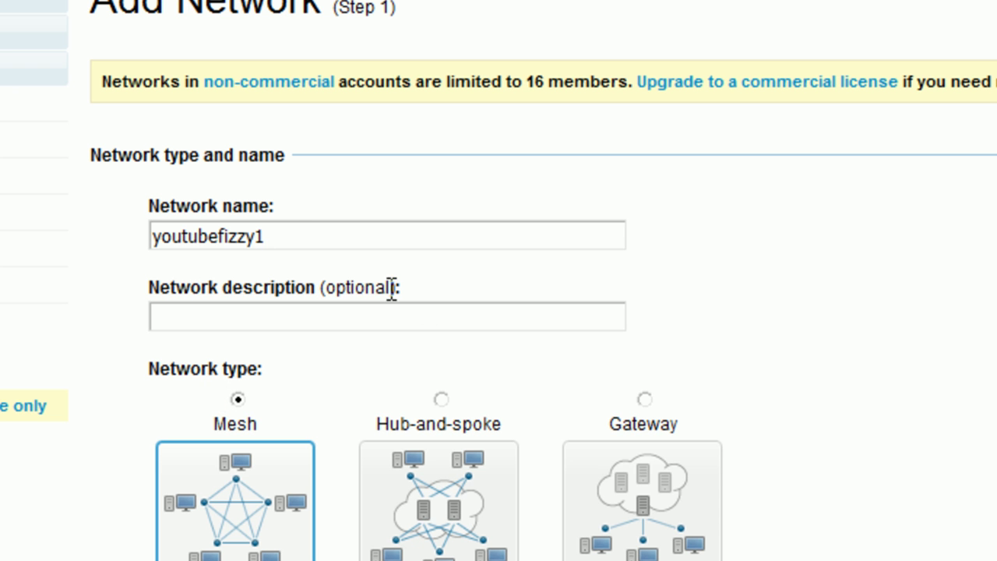
left_click_drag(392, 285, 178, 278)
left_click_drag(652, 334, 675, 401)
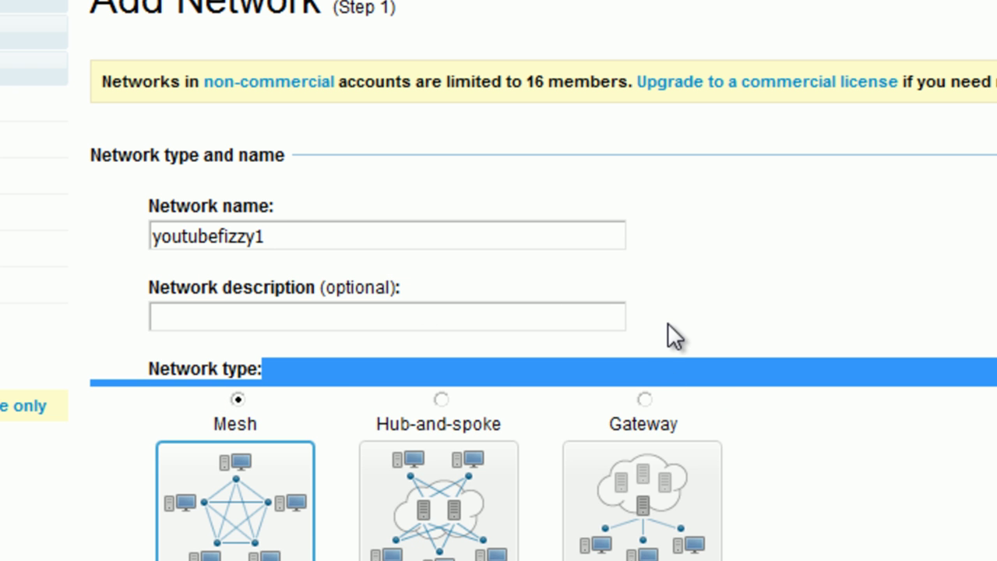
left_click(645, 340)
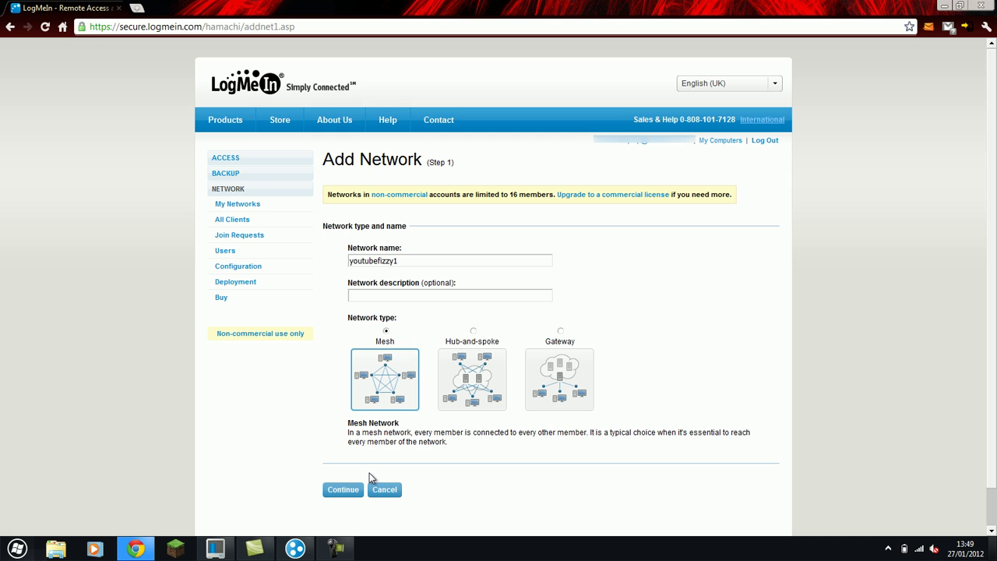
left_click(138, 560)
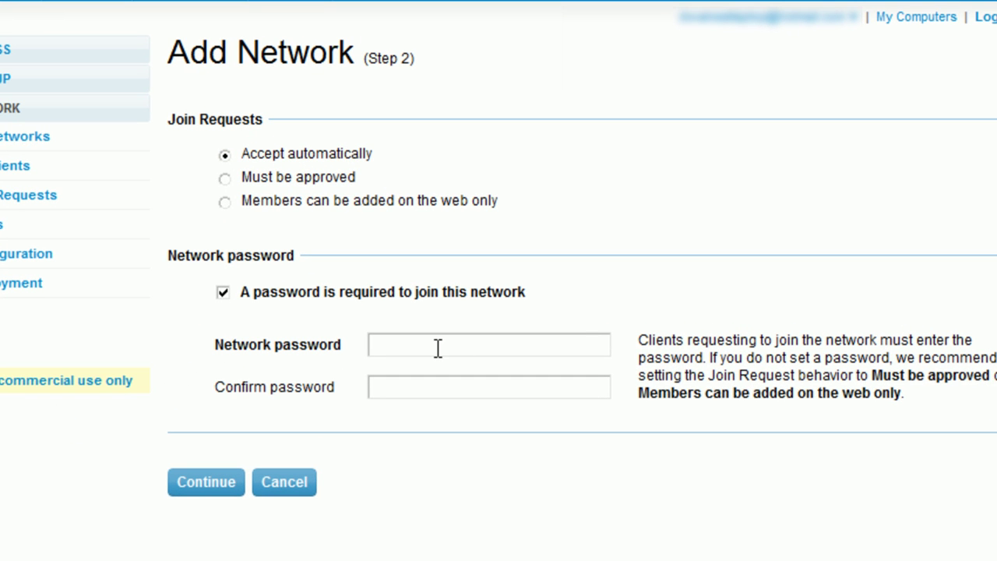
Enter and confirm the network password, and finish the network with only the last listed computer as a member.
type("•••••")
left_click(410, 385)
type("•••••")
left_click(201, 490)
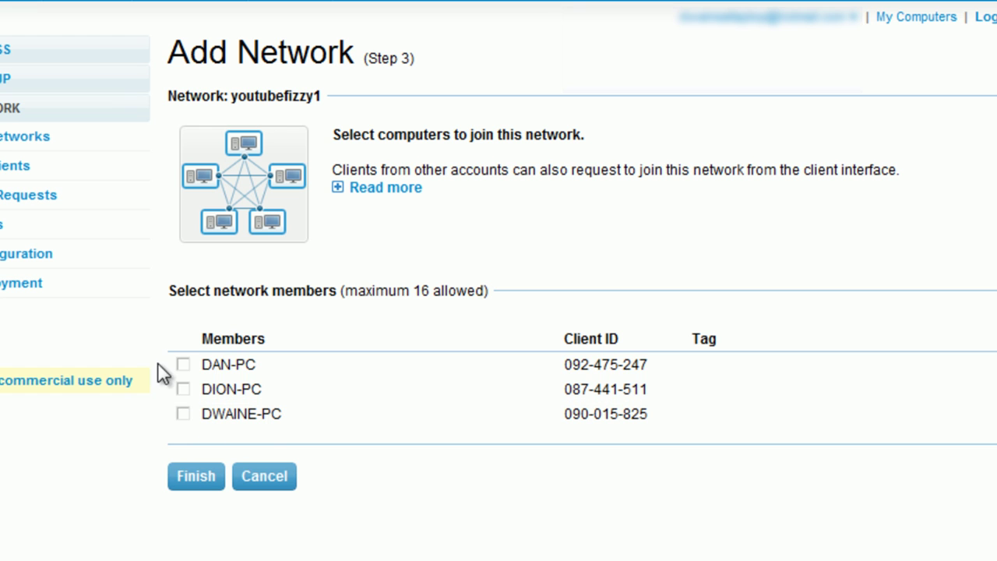
left_click(185, 413)
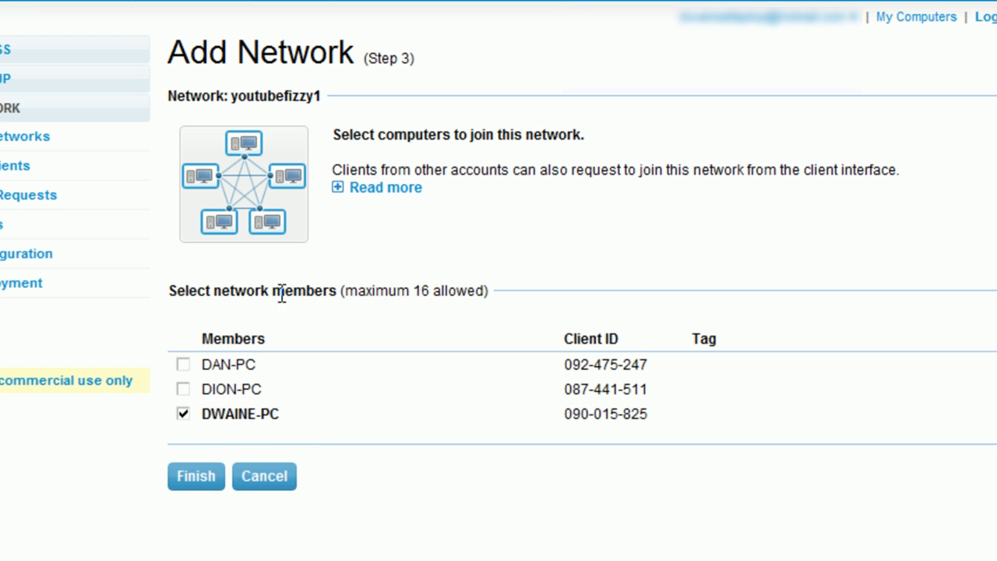
left_click(192, 477)
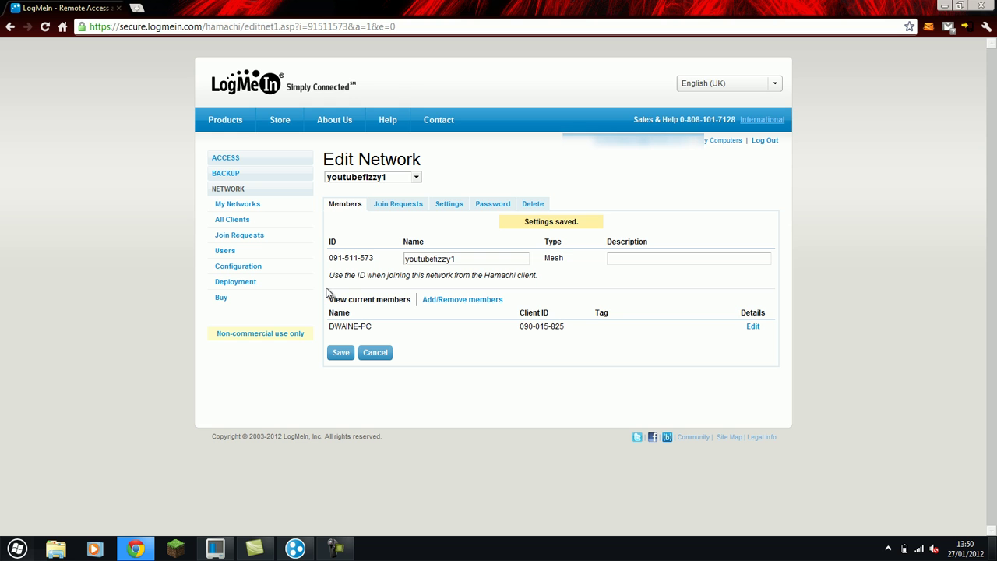
Create a new deployment link described as myserver1 for the youtubefizzy1 network, keeping one installation and the 24-hour expiration.
left_click(236, 284)
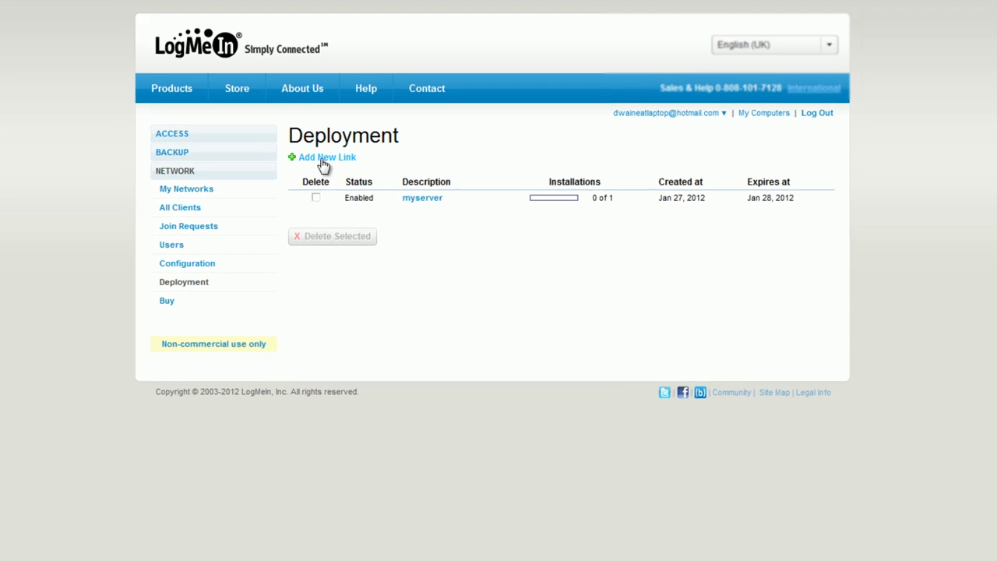
left_click(351, 186)
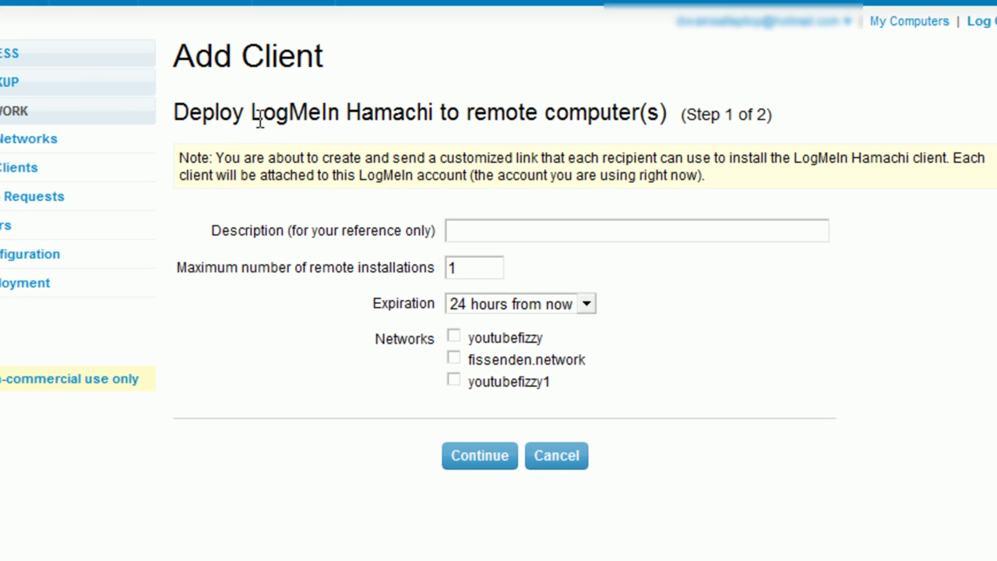
left_click(472, 231)
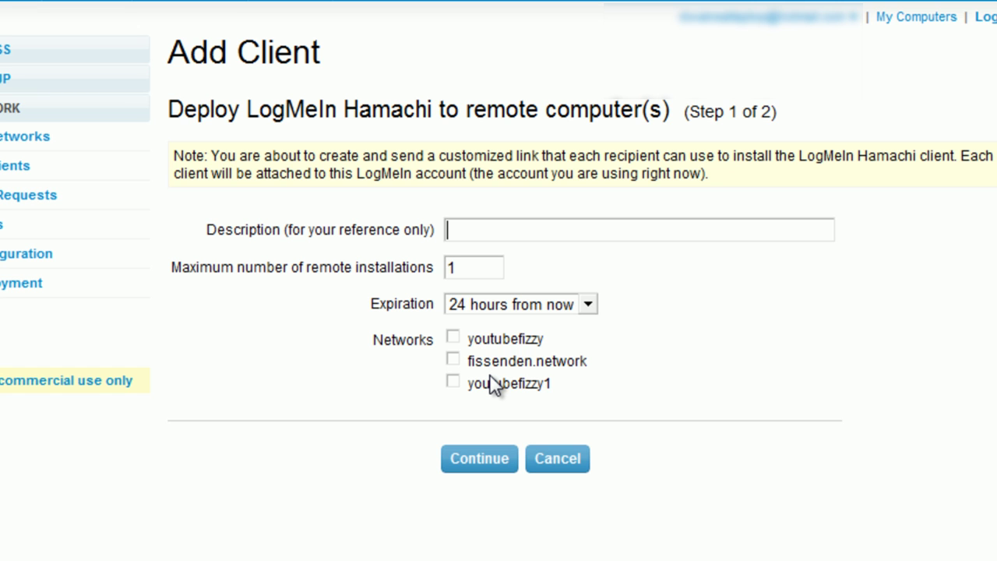
type("myserv")
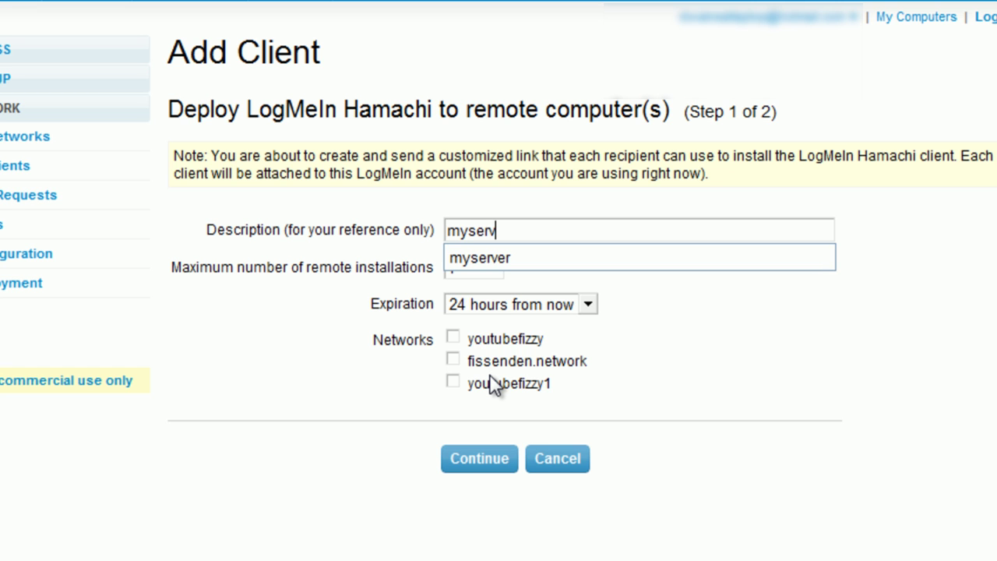
type("er1")
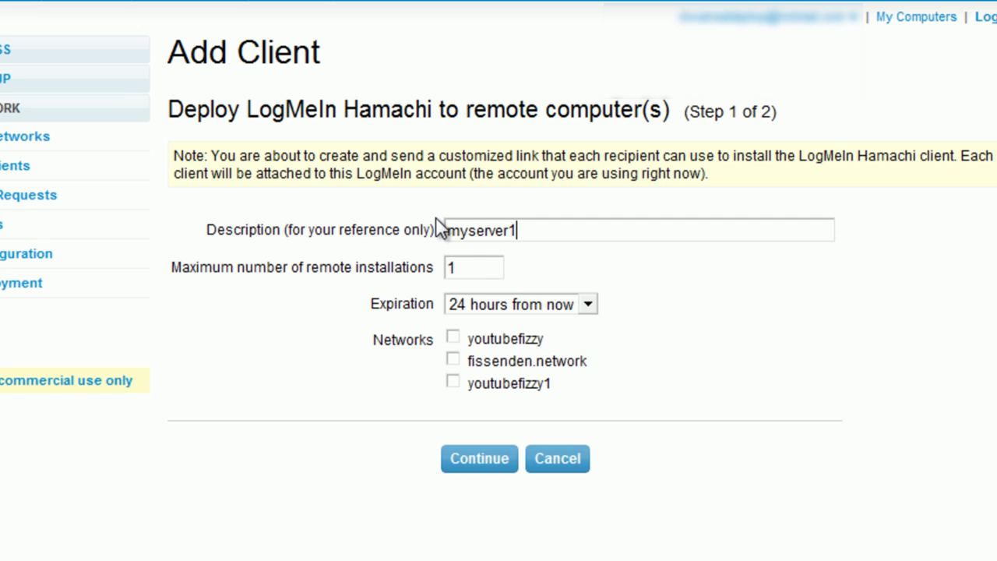
left_click_drag(461, 268, 416, 274)
left_click(649, 297)
left_click(454, 382)
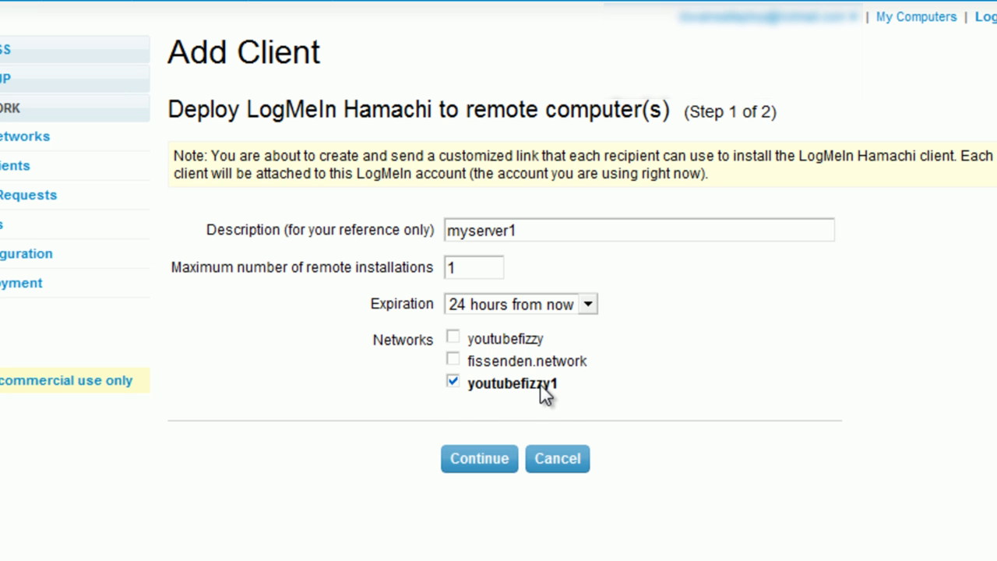
left_click(466, 469)
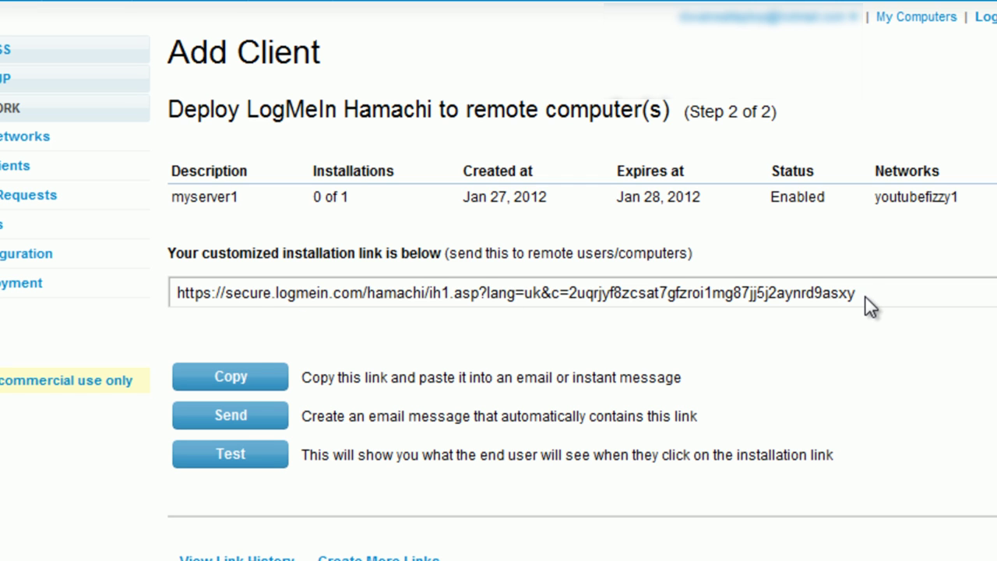
Copy the customized Hamachi installation link to the clipboard.
left_click_drag(864, 293, 104, 303)
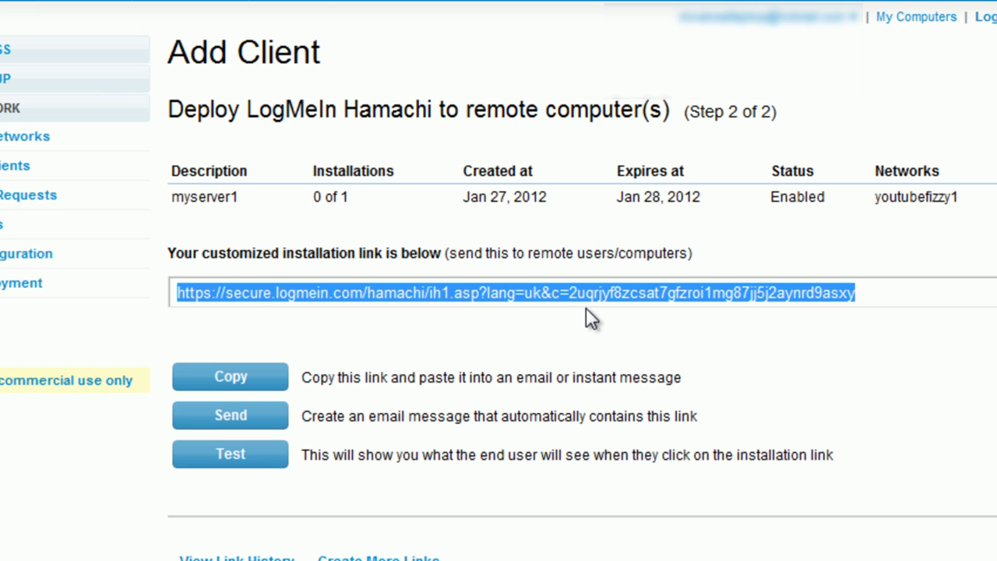
key("ctrl+c")
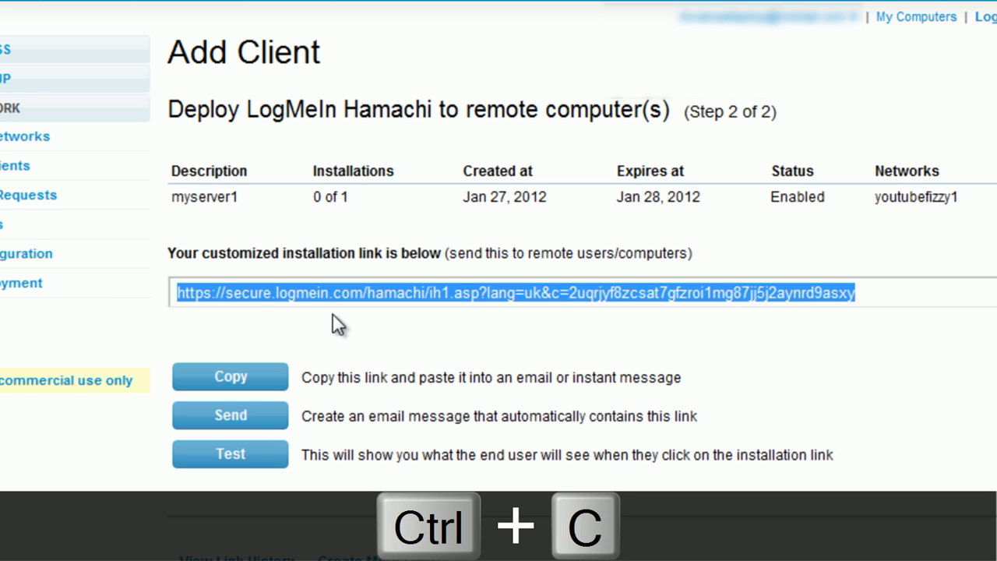
left_click(229, 376)
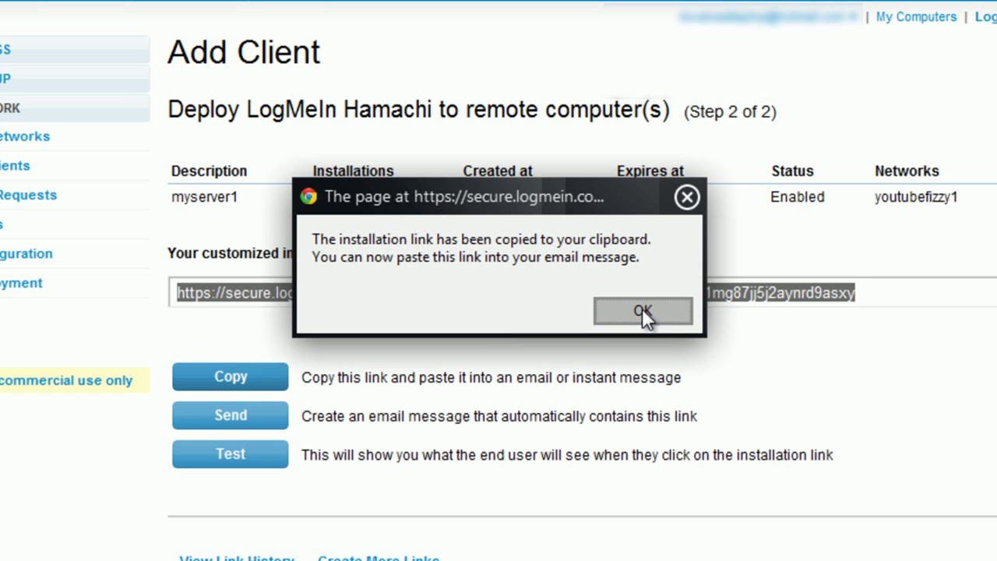
left_click(642, 308)
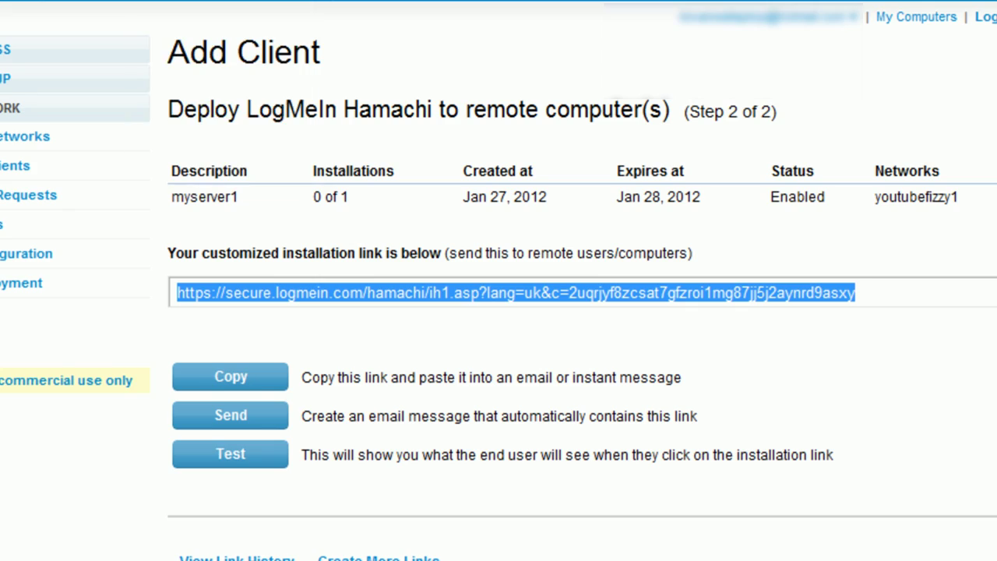
Open the copied installation link in a new browser tab.
key("ctrl+t")
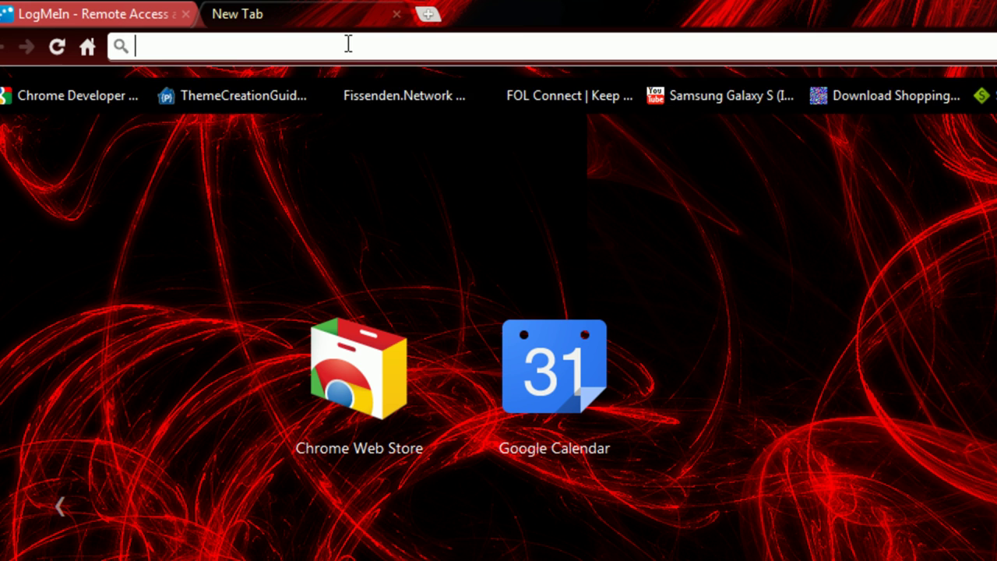
key("ctrl+v")
key("Return")
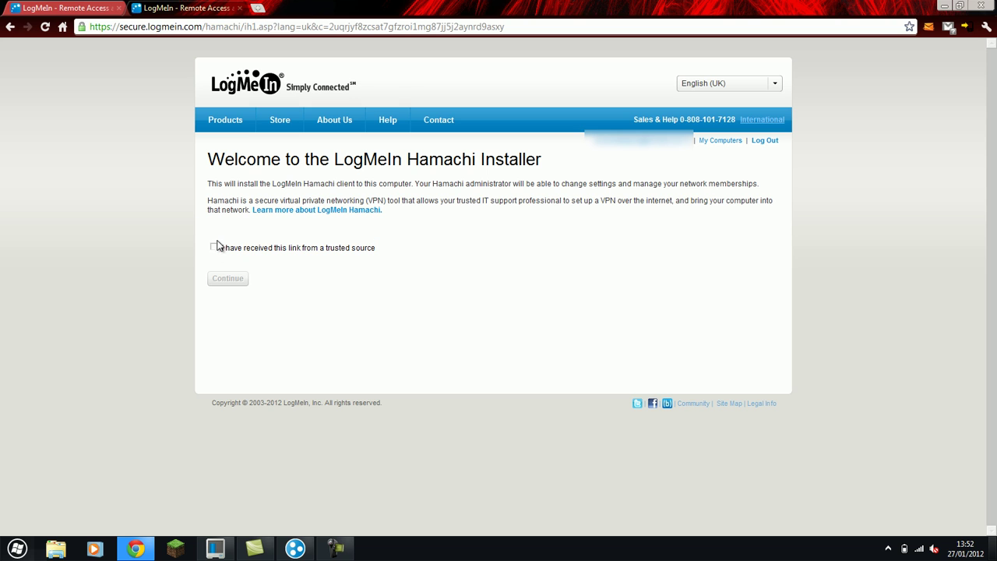
Accept the installation link as coming from a trusted source, continue to the Hamachi download page, and bring up the installed Hamachi client.
left_click(215, 249)
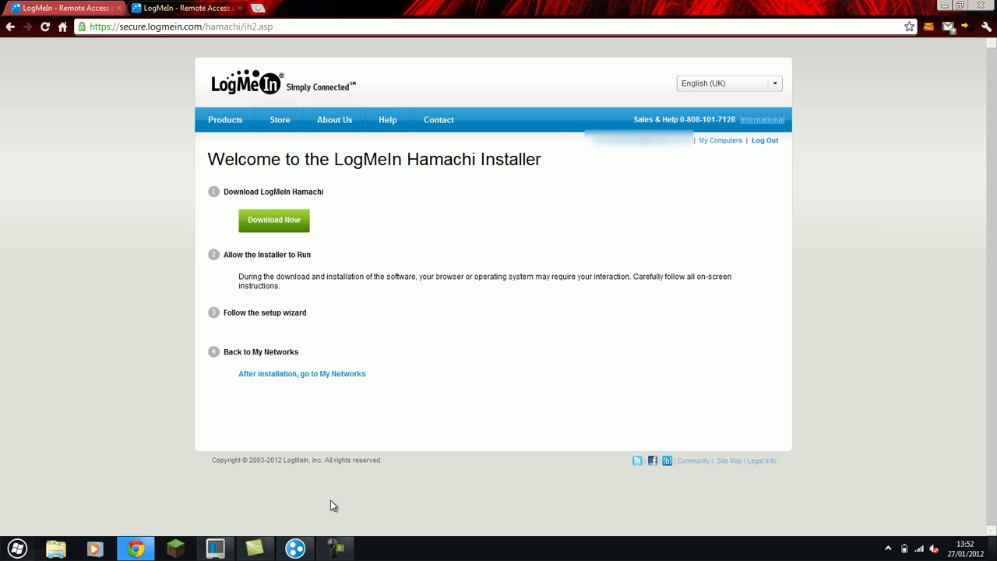
left_click(304, 548)
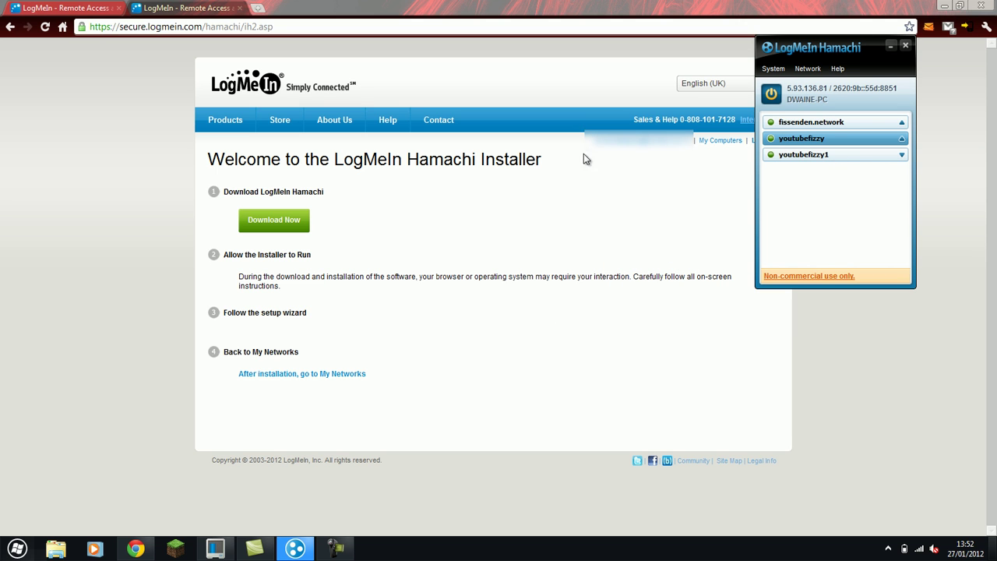
Go to My Networks through the LogMeIn account page and open the youtubefizzy1 network for editing.
left_click(226, 119)
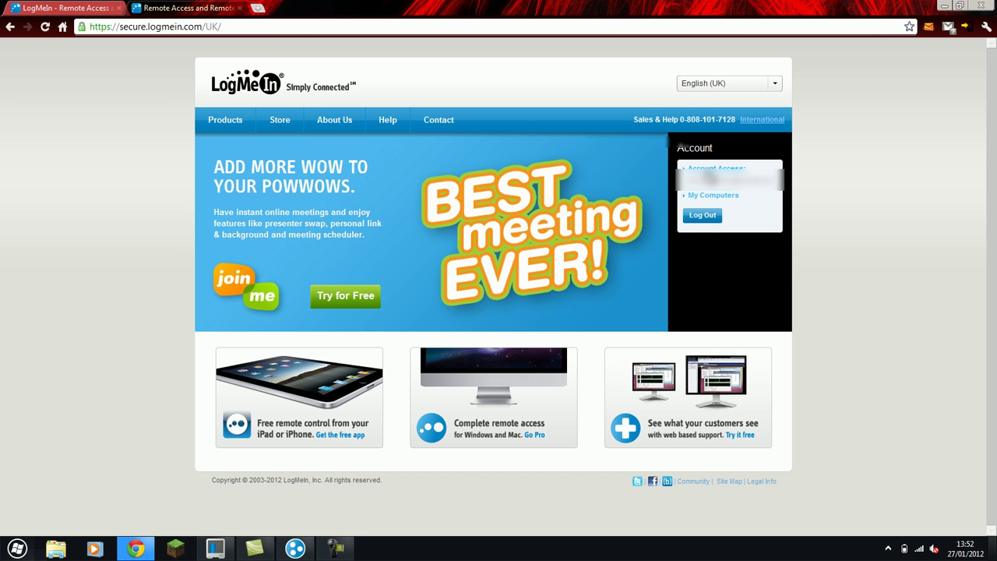
left_click(709, 178)
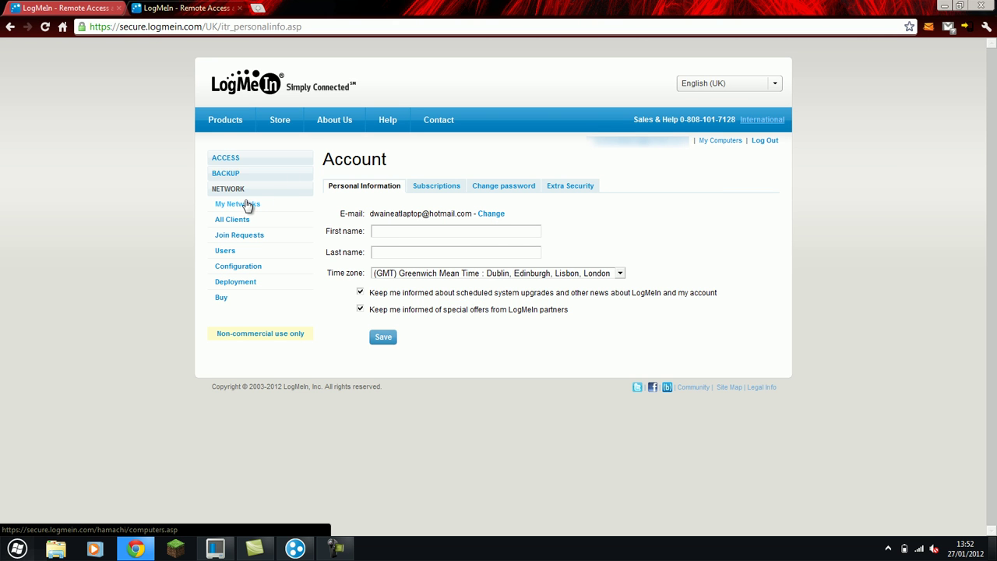
left_click(237, 204)
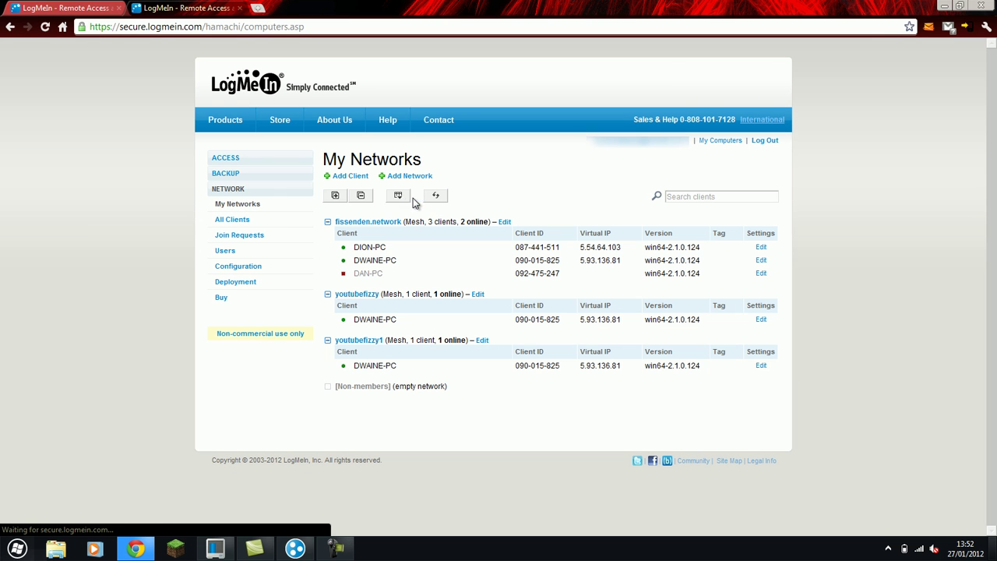
left_click(482, 341)
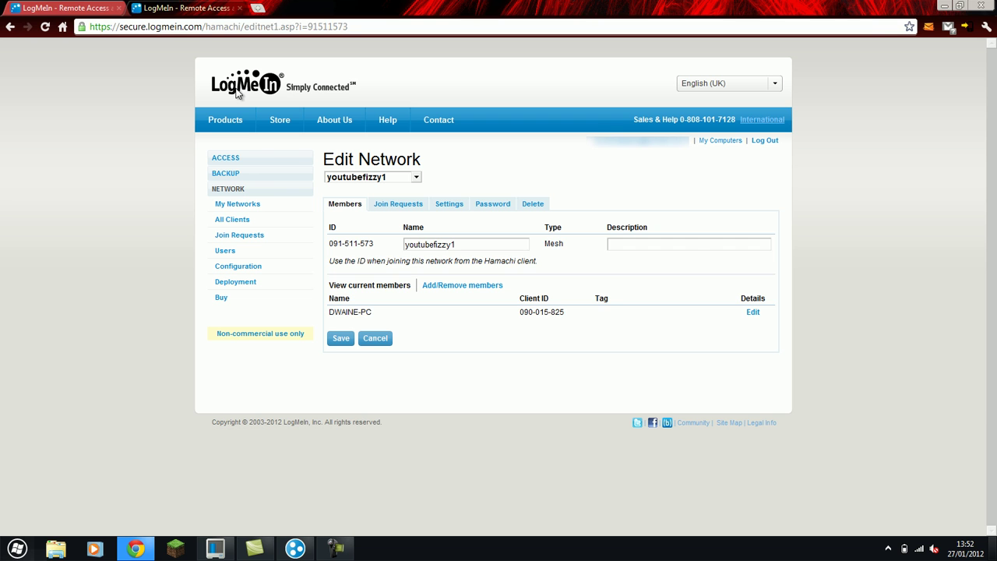
Close the network editing tab, and close the browser.
left_click(121, 6)
left_click(221, 7)
left_click(241, 8)
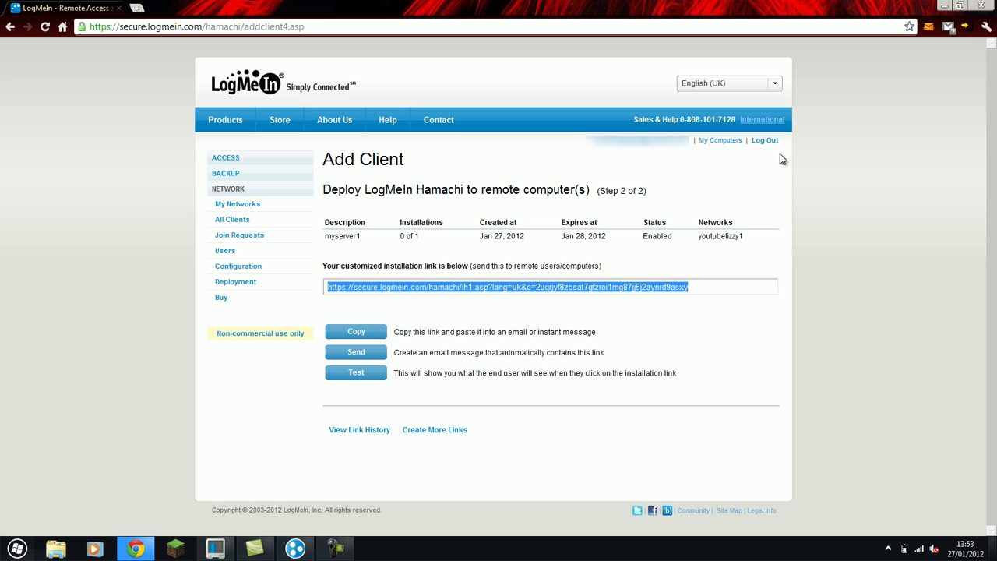
left_click(980, 6)
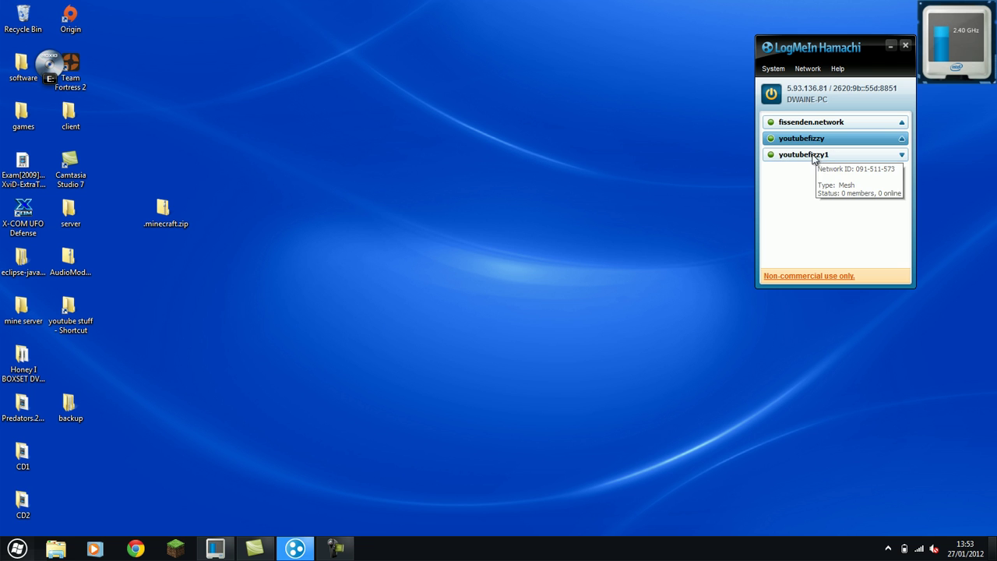
Inspect the youtubefizzy1 network's options and this computer's address-copy options in the Hamachi client, moving its window to the middle of the desktop.
right_click(819, 157)
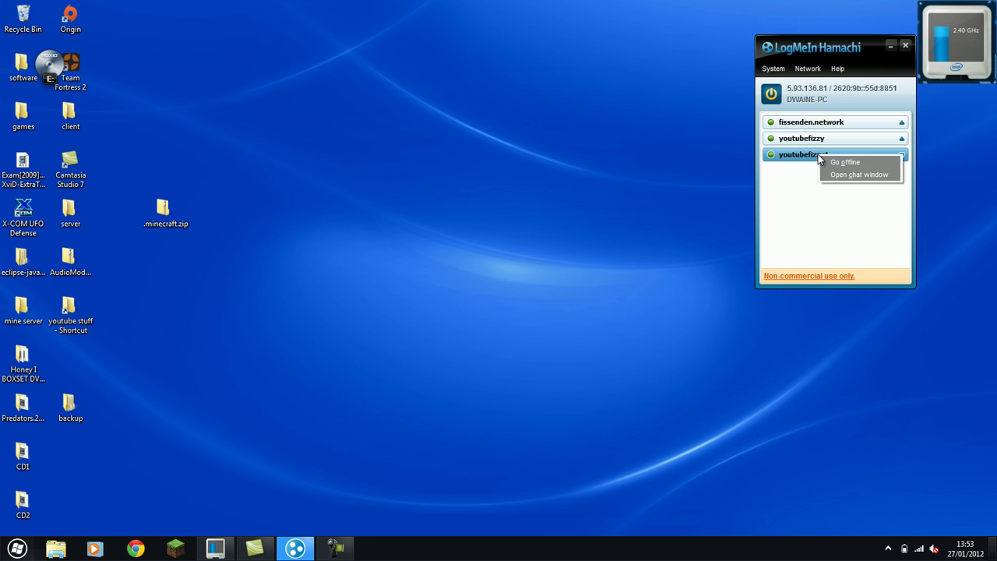
left_click(857, 175)
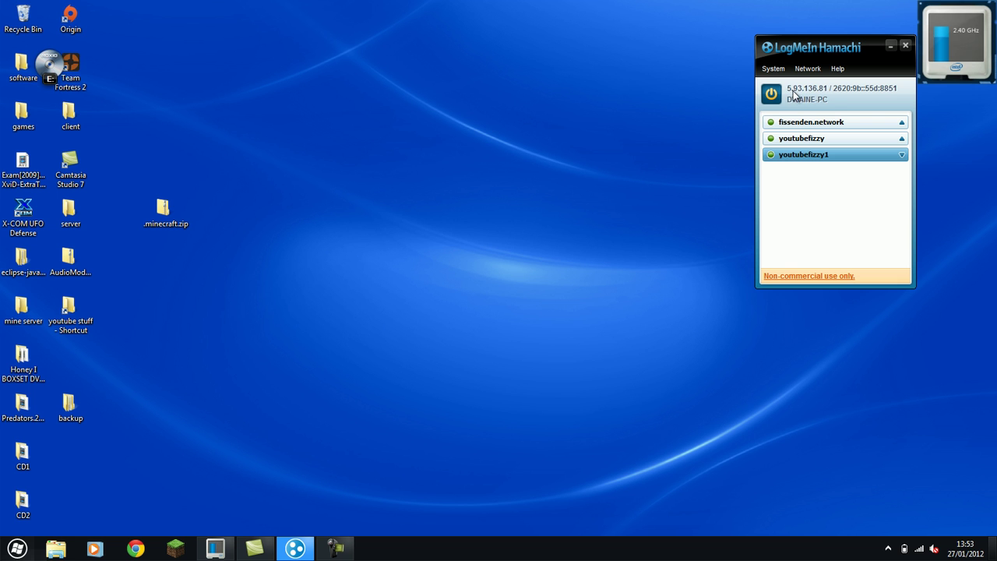
left_click_drag(828, 51, 522, 139)
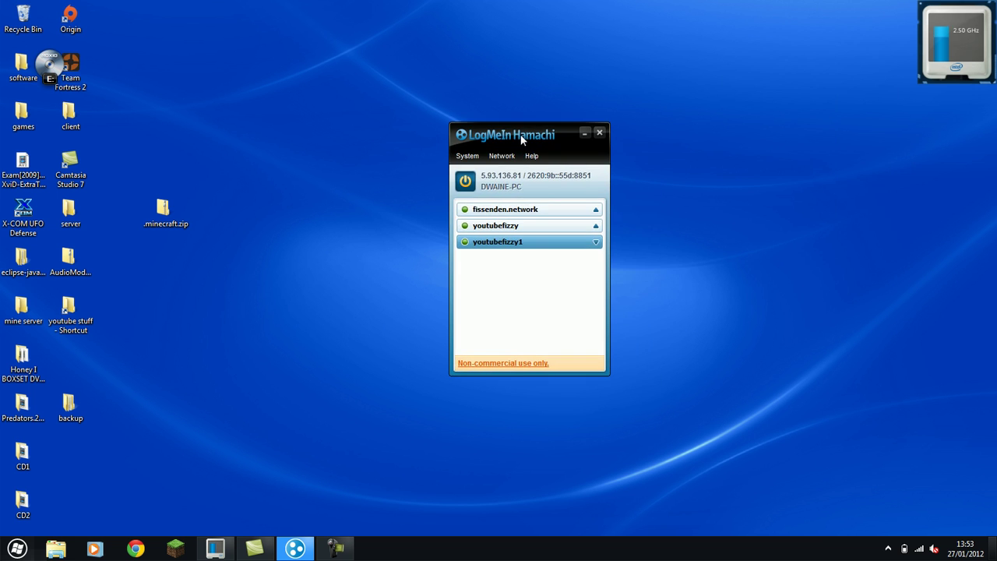
left_click(488, 183)
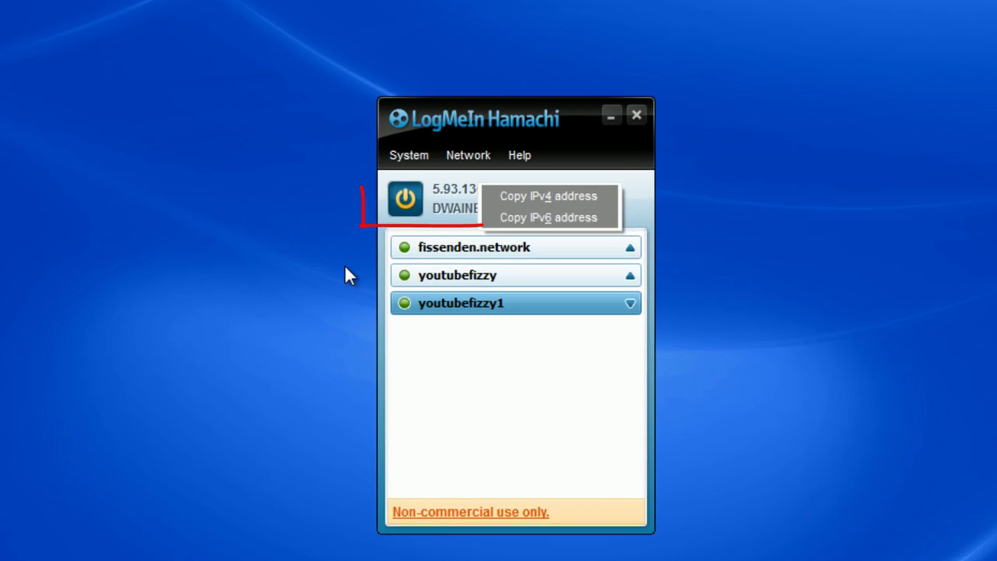
left_click(348, 275)
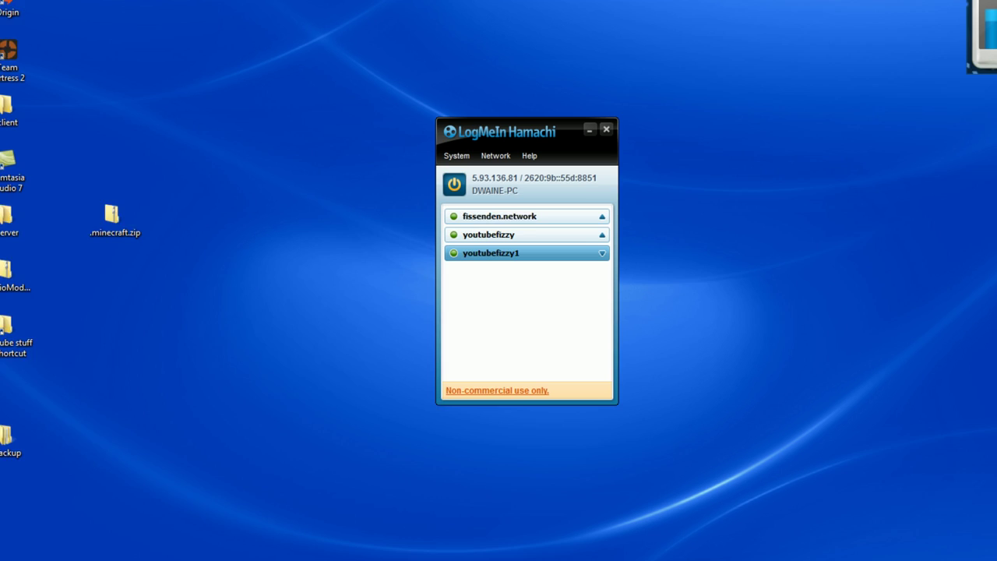
Search for and start Internet Information Services (IIS) Manager, and select the youtube site under the server's Sites.
left_click(17, 548)
type("is")
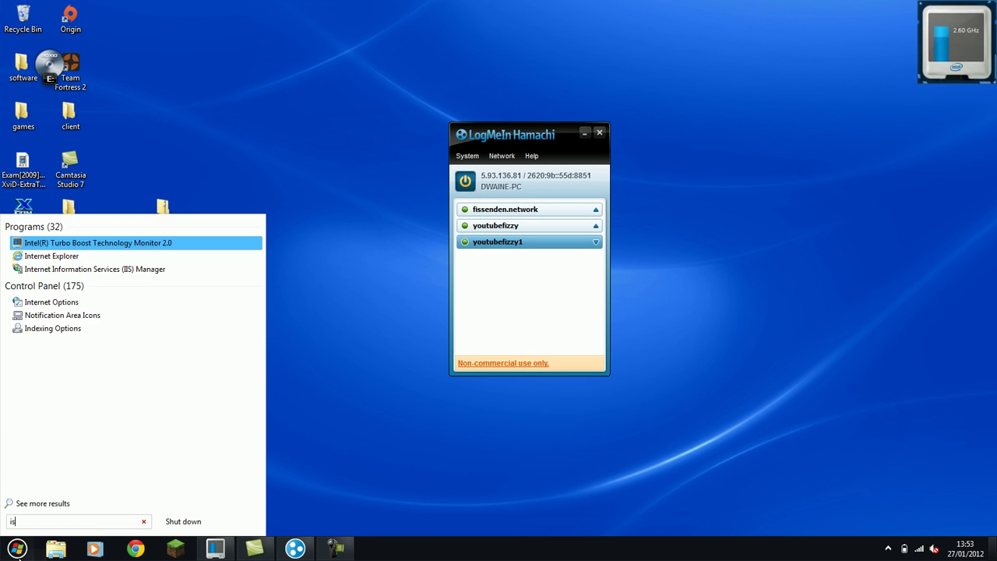
type("s")
key("Return")
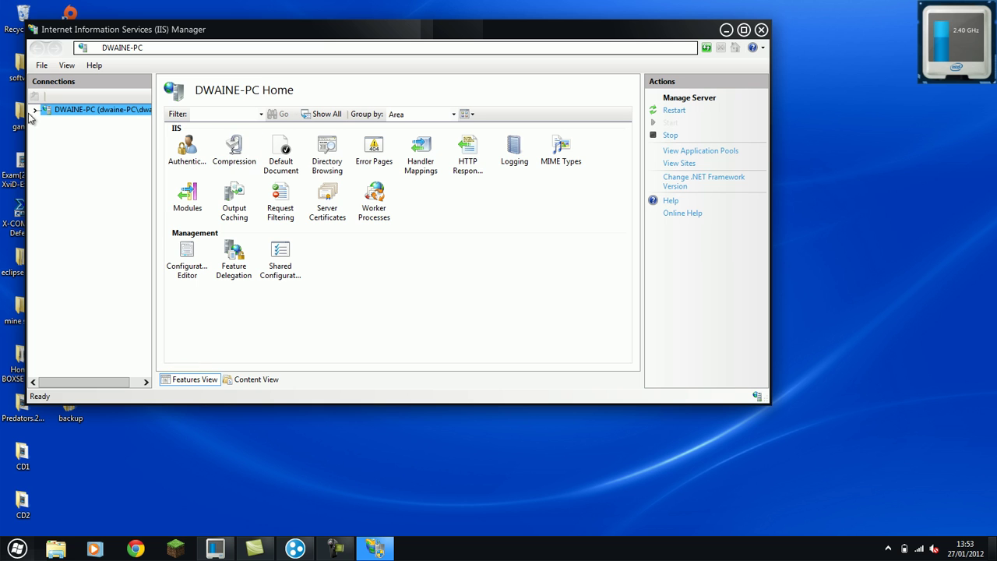
left_click(34, 110)
left_click(47, 132)
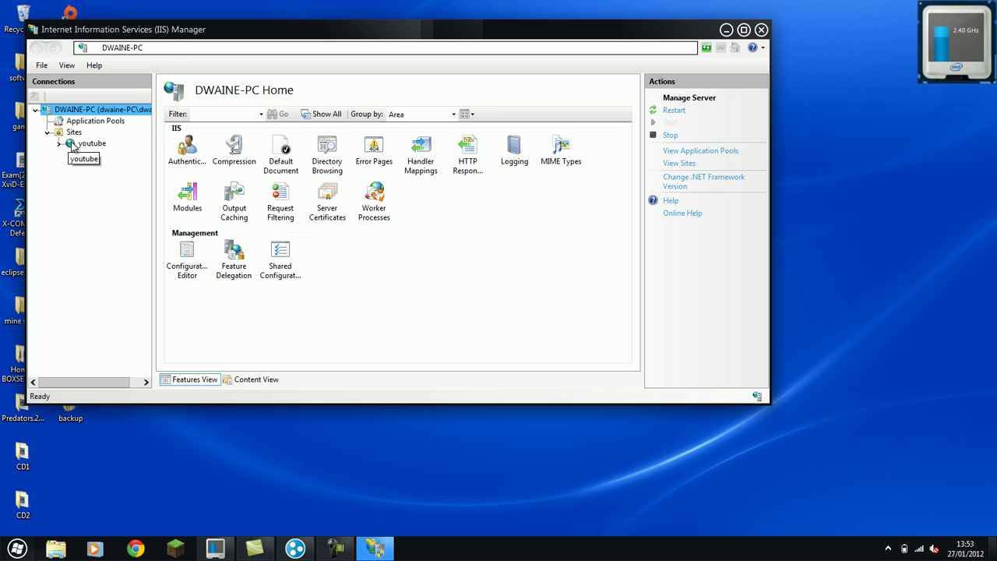
left_click(73, 146)
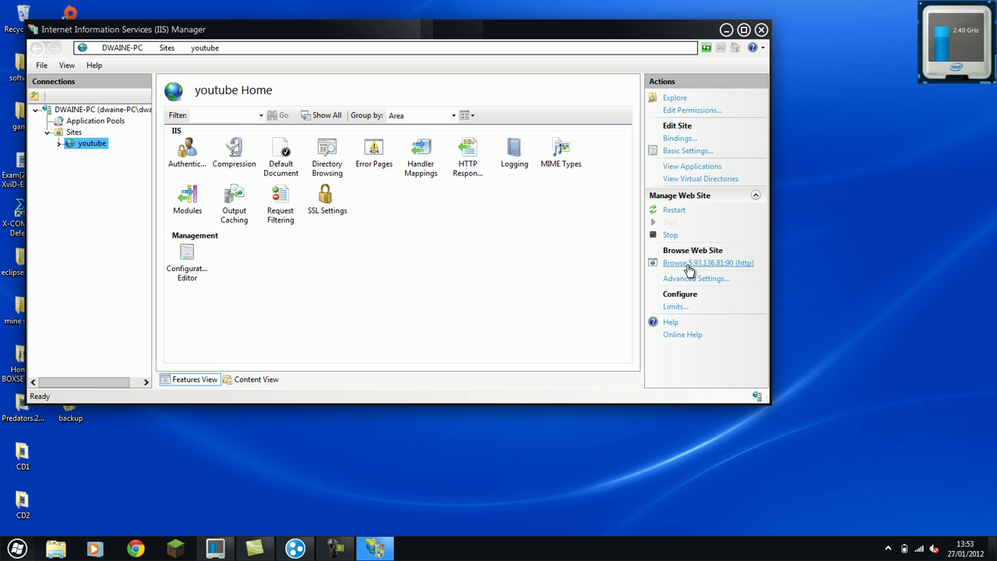
Set the IP address of the youtube site's http binding to 192.168.1.73.
left_click(686, 145)
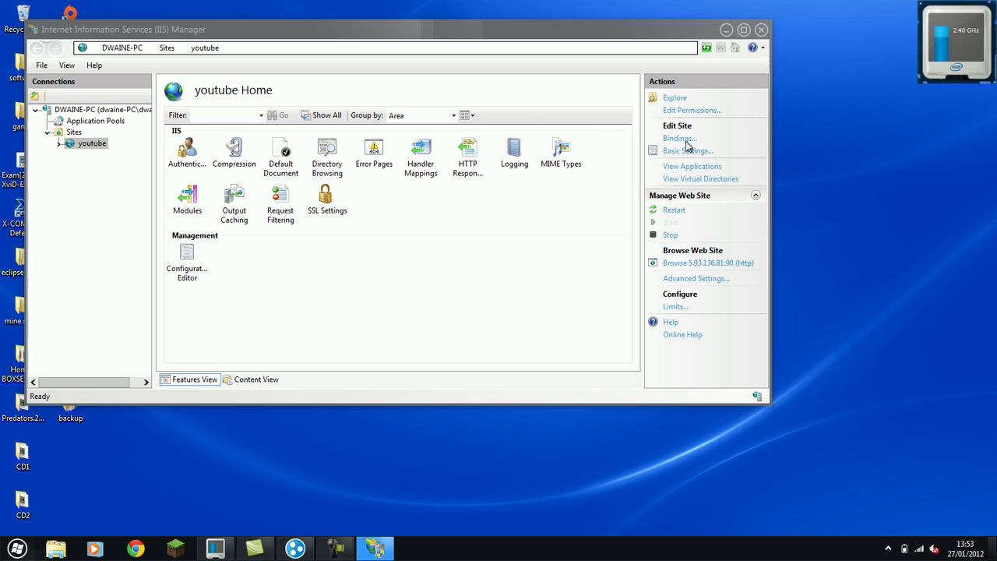
left_click(380, 181)
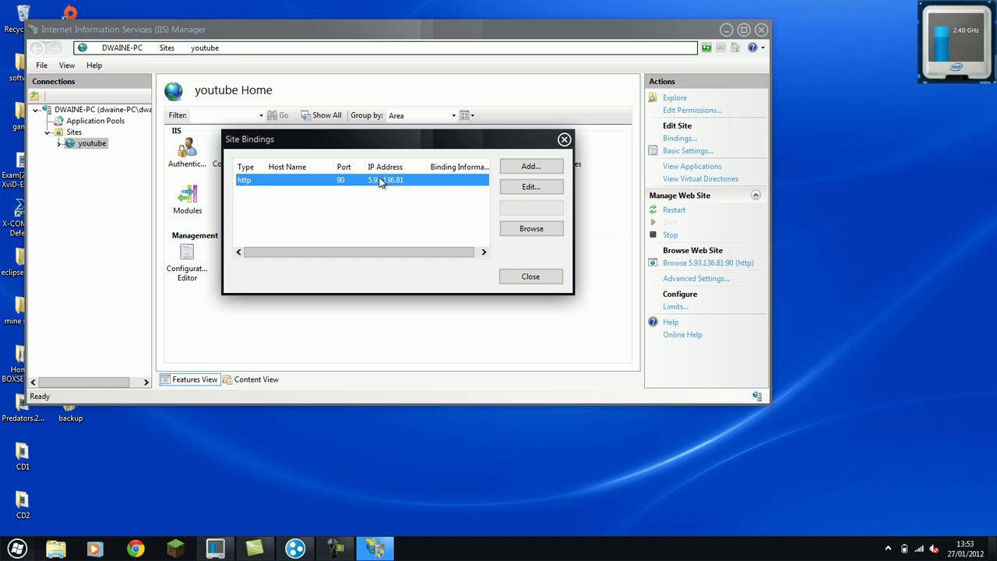
left_click(531, 190)
left_click(449, 178)
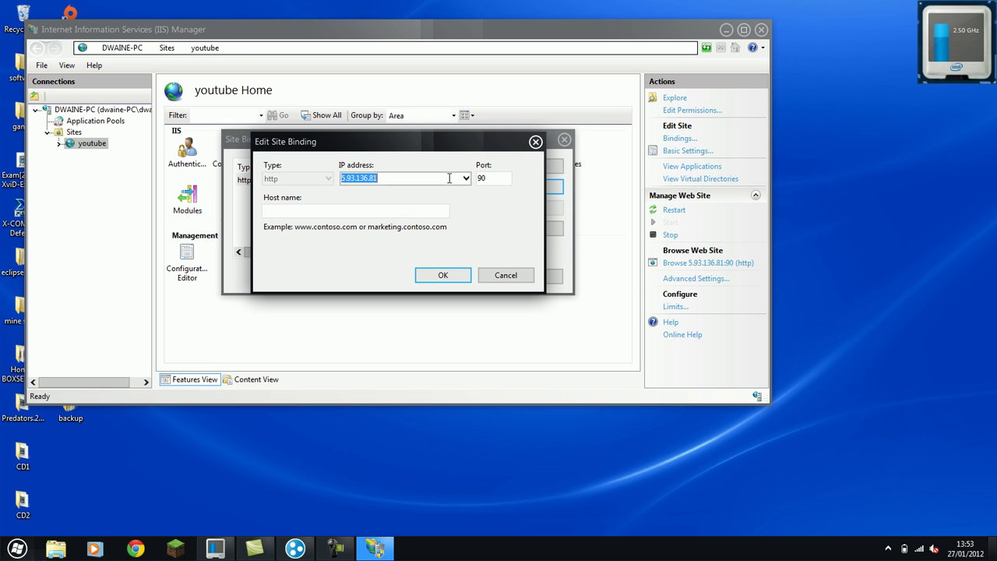
left_click(465, 177)
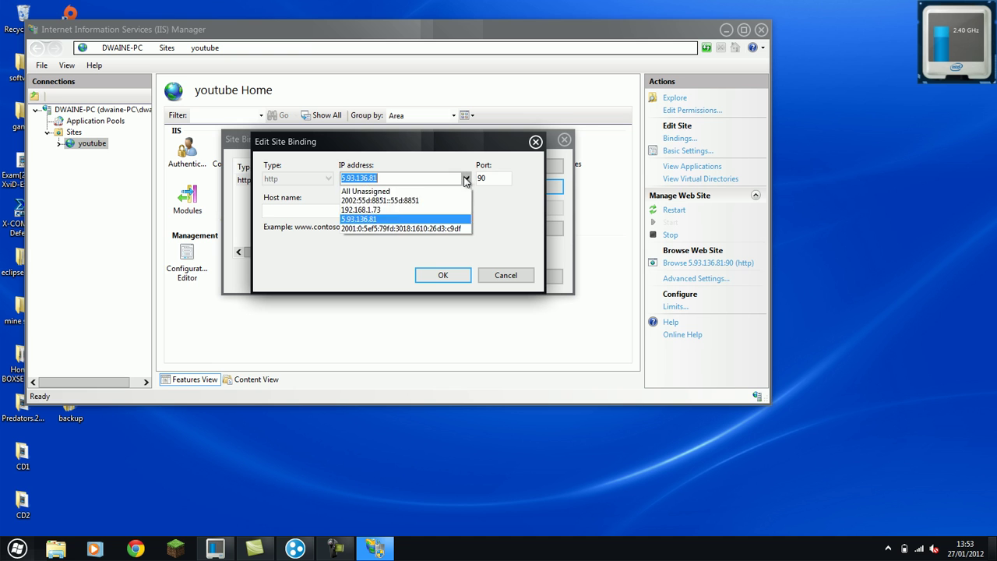
left_click(362, 213)
left_click(438, 274)
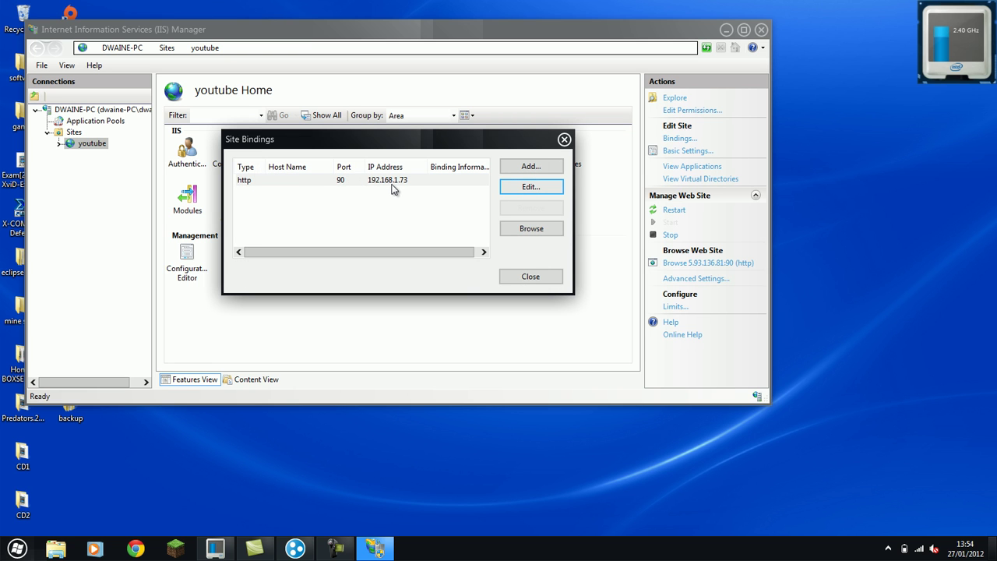
Set the http binding's IP address to the Hamachi address 5.93.136.81, with the Hamachi client moved beside it for reference, and close IIS Manager.
left_click(531, 187)
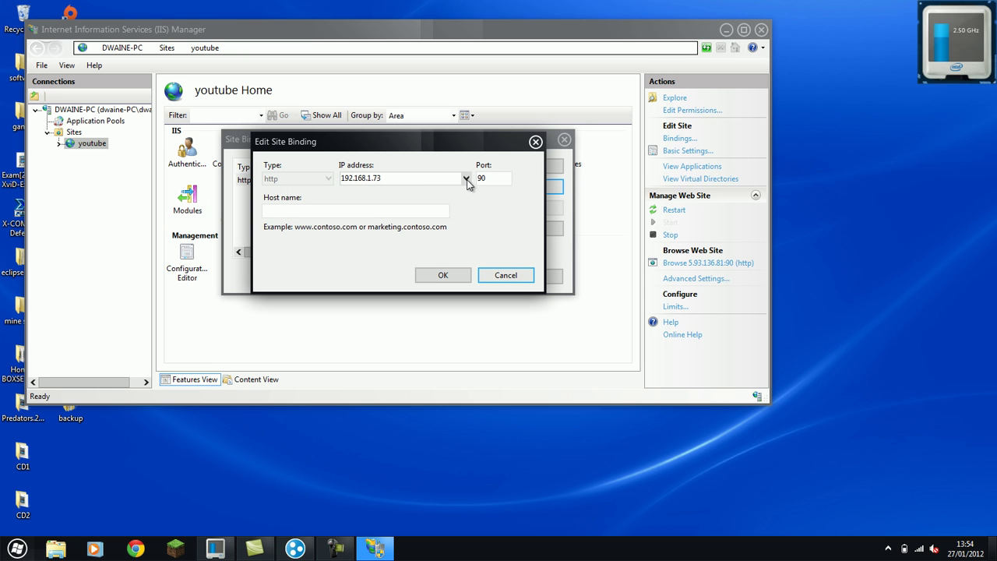
left_click(466, 178)
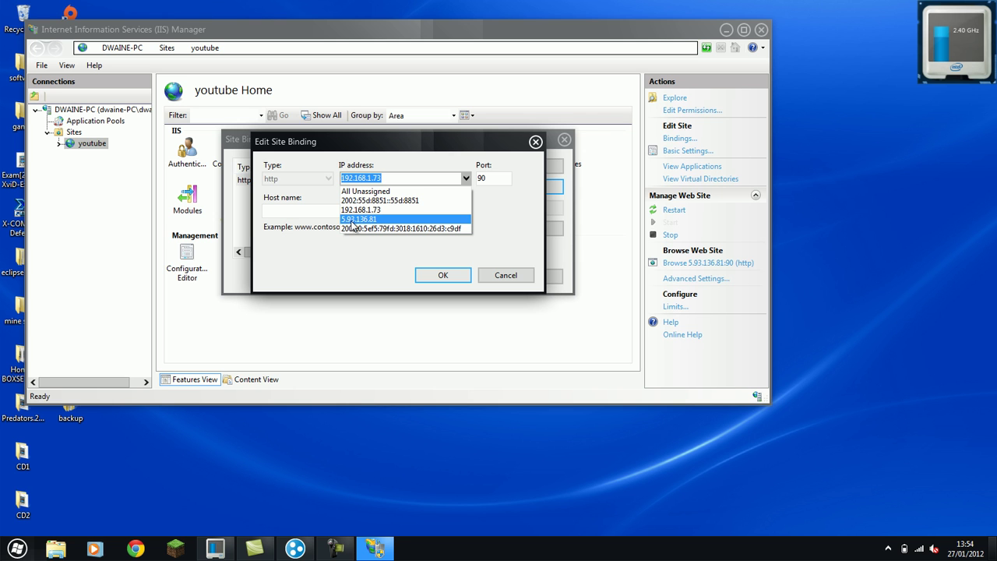
left_click(295, 549)
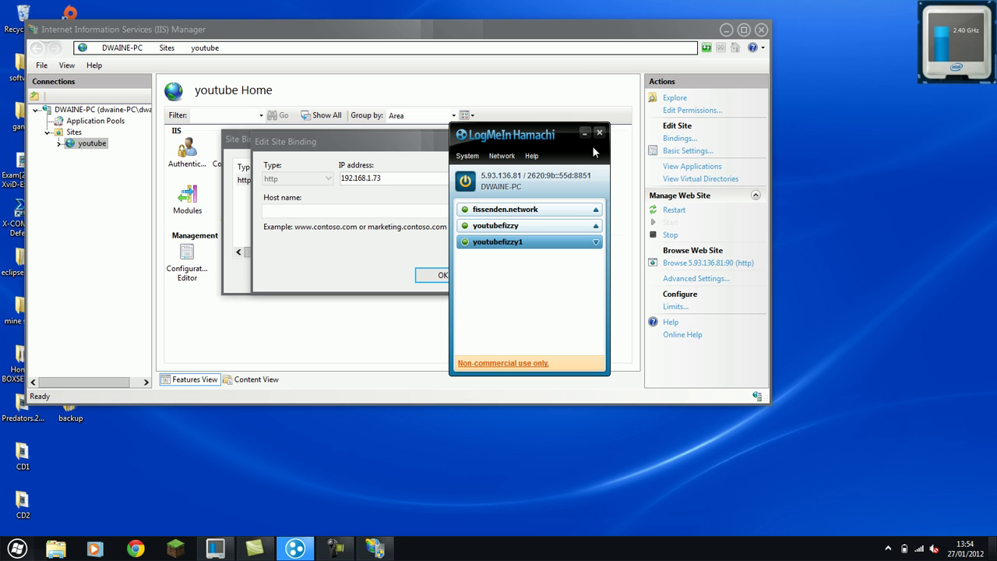
left_click_drag(504, 143, 842, 123)
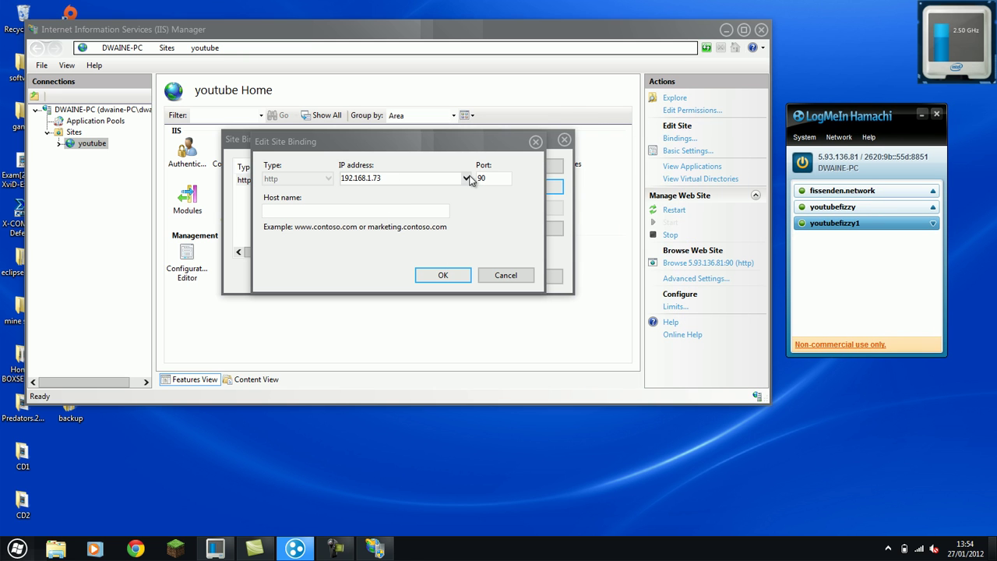
left_click(466, 178)
left_click(363, 216)
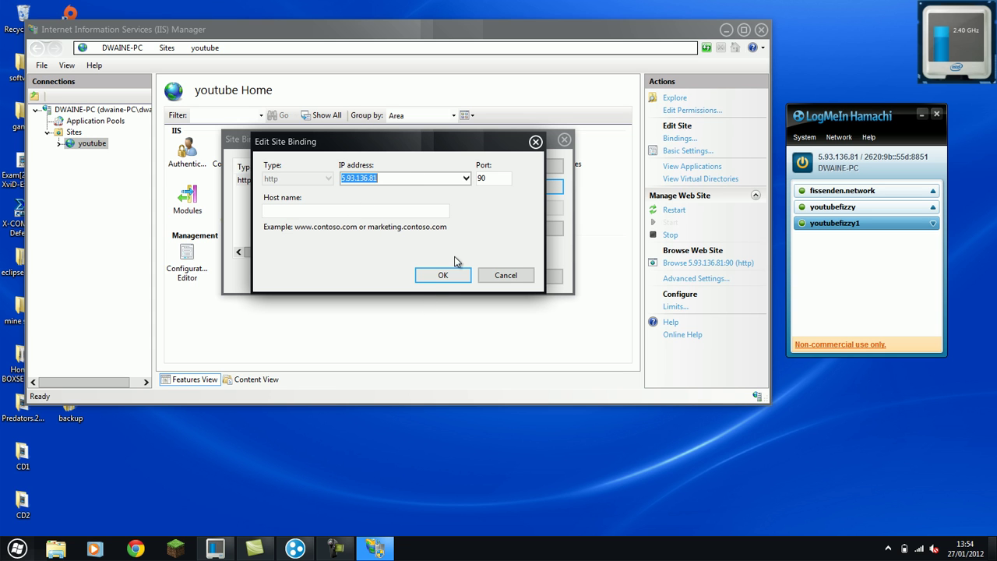
left_click(442, 278)
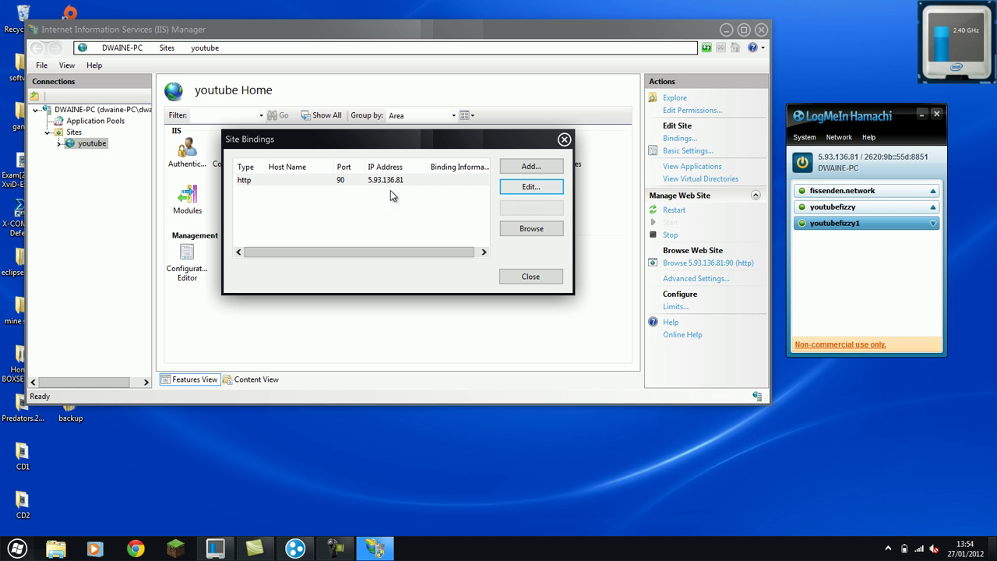
left_click(520, 278)
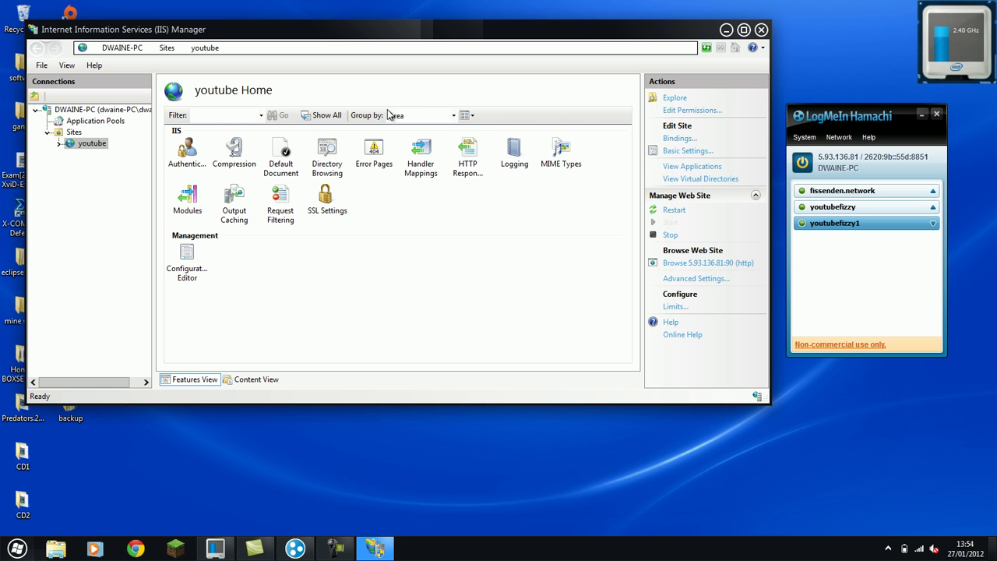
left_click(761, 31)
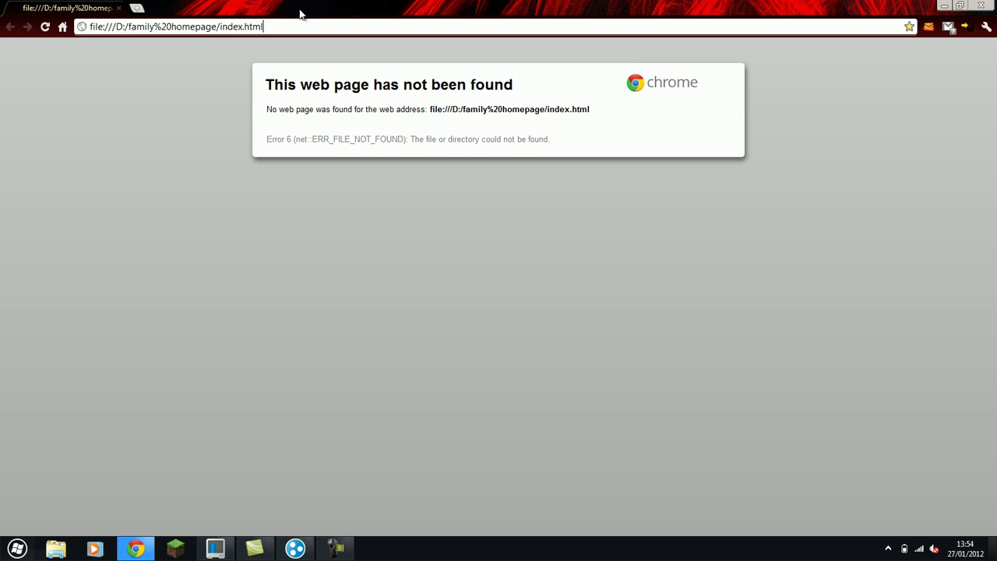
Restore the Chrome window to a smaller size beside the Hamachi client and copy this computer's IPv4 address from Hamachi.
left_click_drag(300, 13, 446, 82)
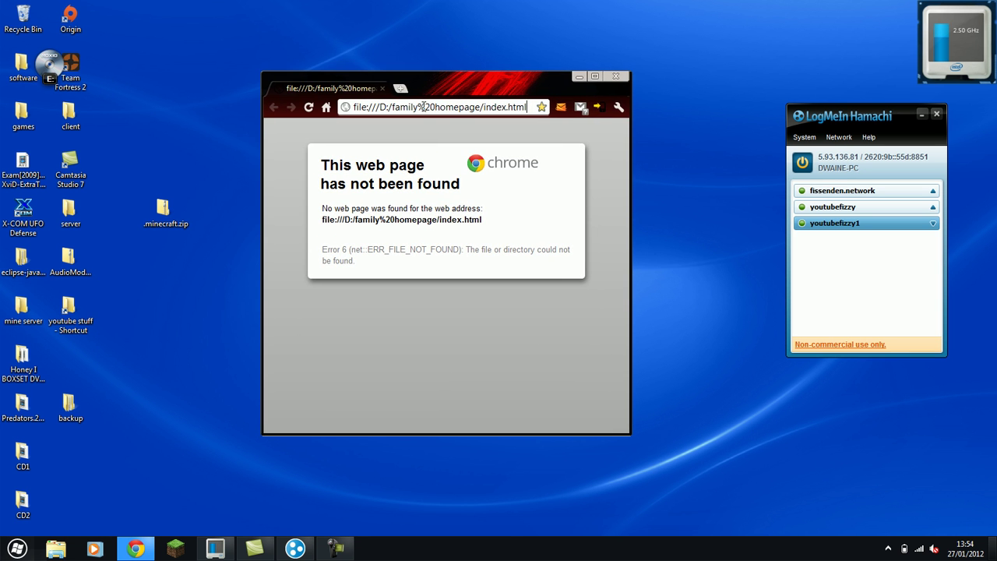
left_click(832, 162)
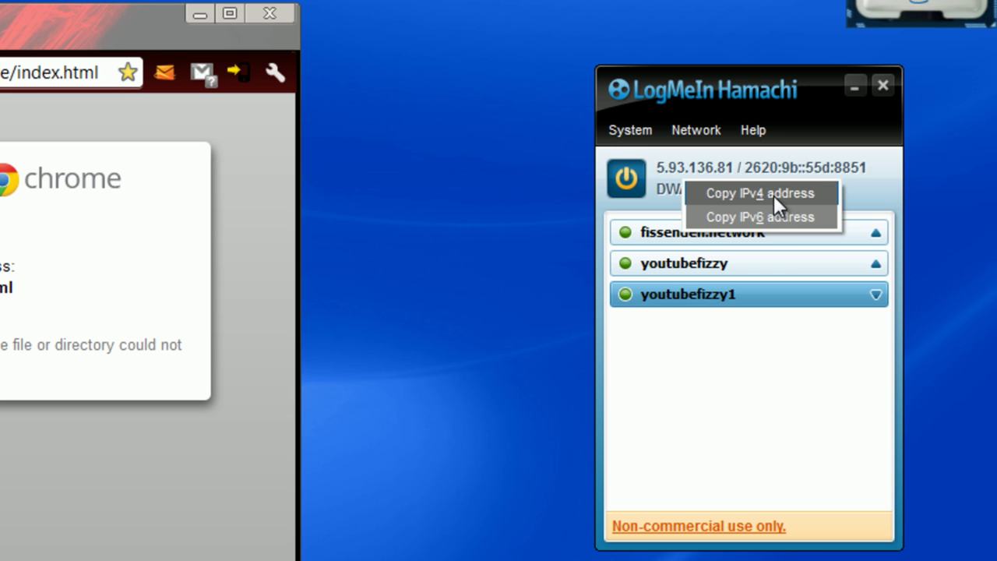
left_click(797, 192)
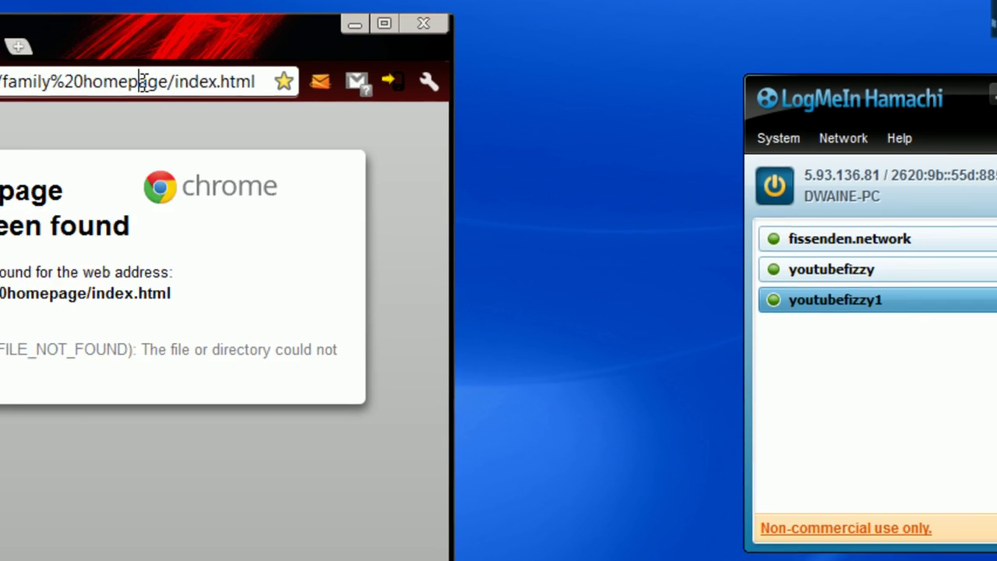
left_click(8, 72)
key("ctrl+v")
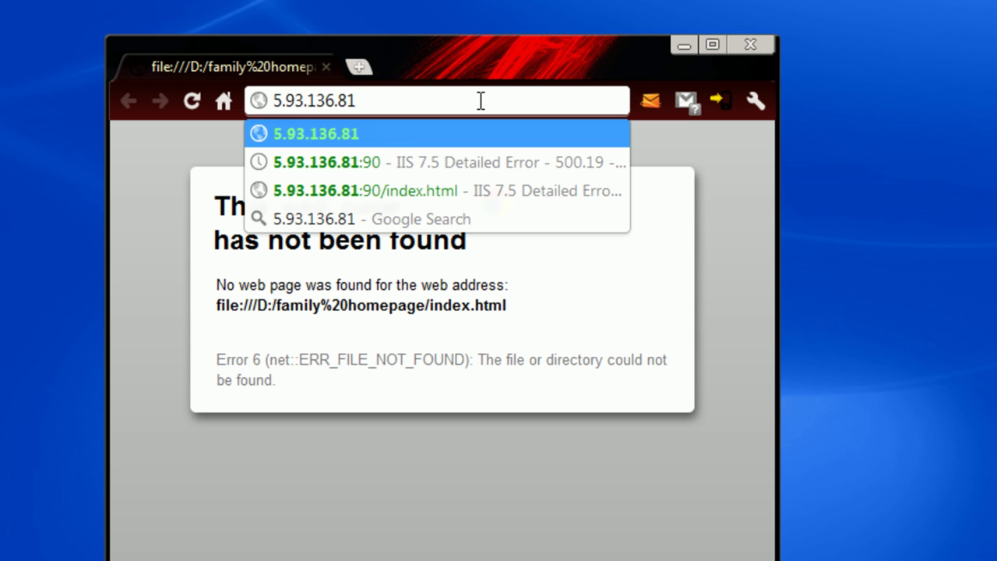
type(":")
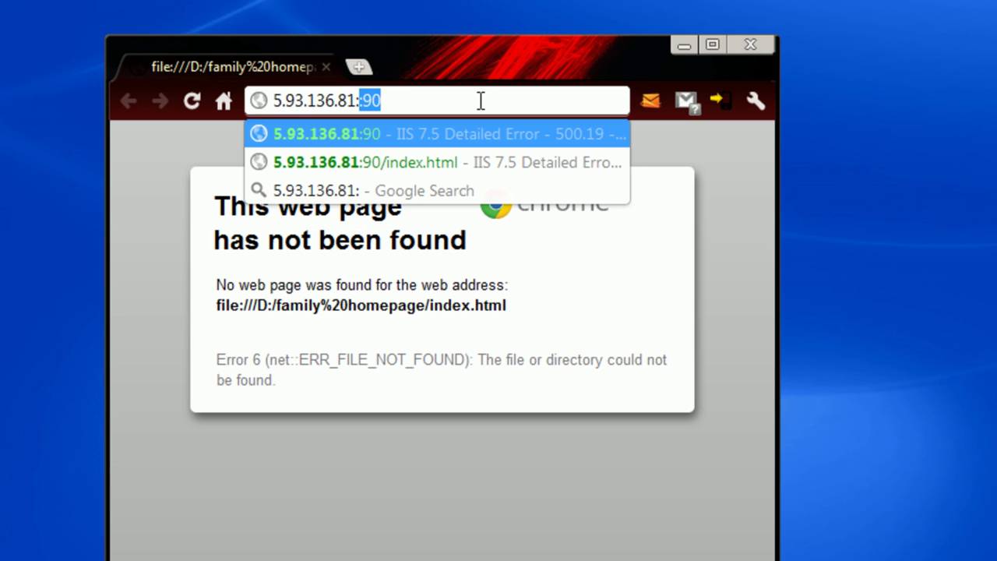
type("90")
key("Return")
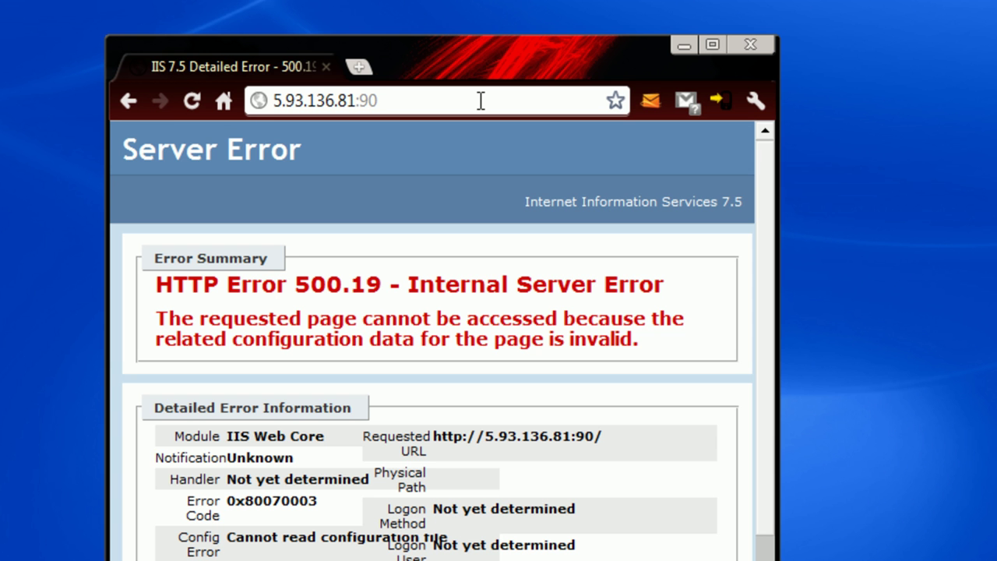
Try to load the site's index page at 5.93.136.81:90/index.html.
left_click(455, 104)
left_click(454, 104)
type("/")
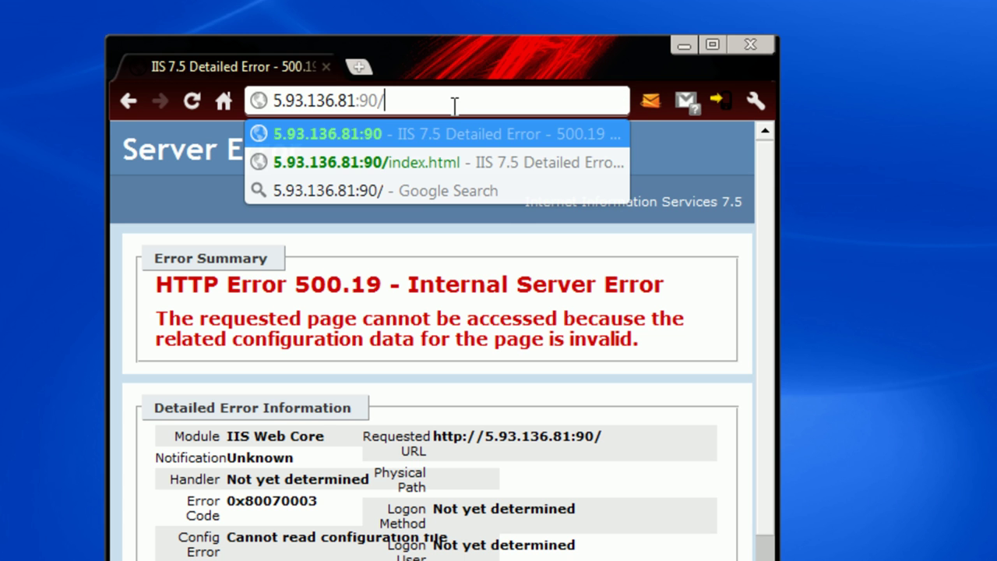
key("Down")
key("Return")
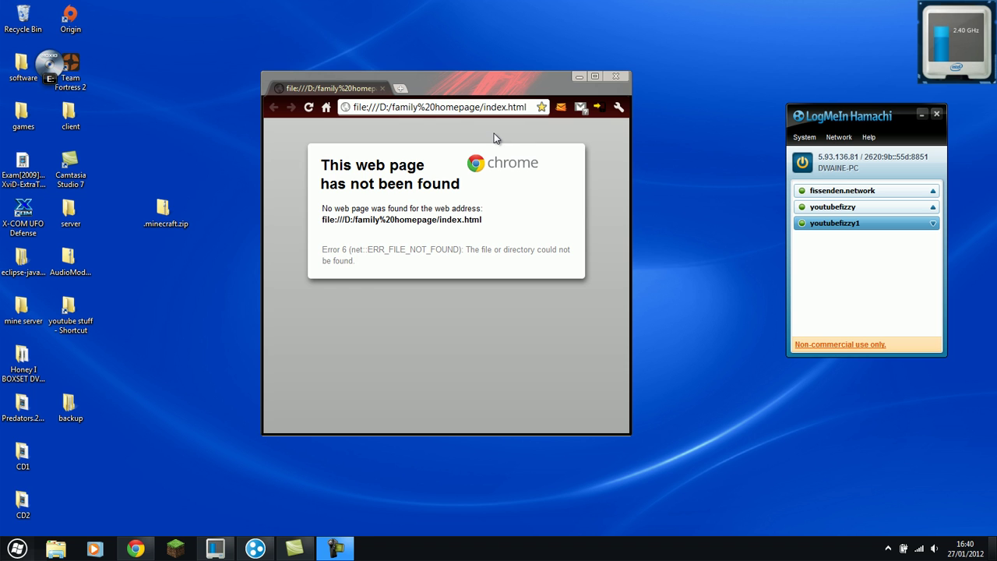
Copy the IPv4 address from Hamachi again, open 5.93.136.81:90 in Chrome, and highlight the page's text and its address.
left_click(458, 109)
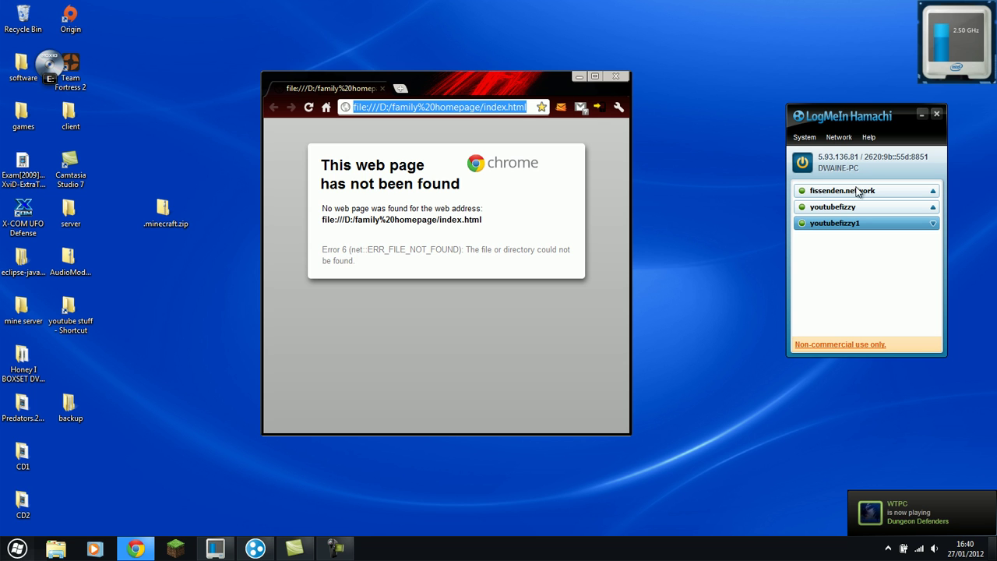
right_click(843, 158)
left_click(857, 166)
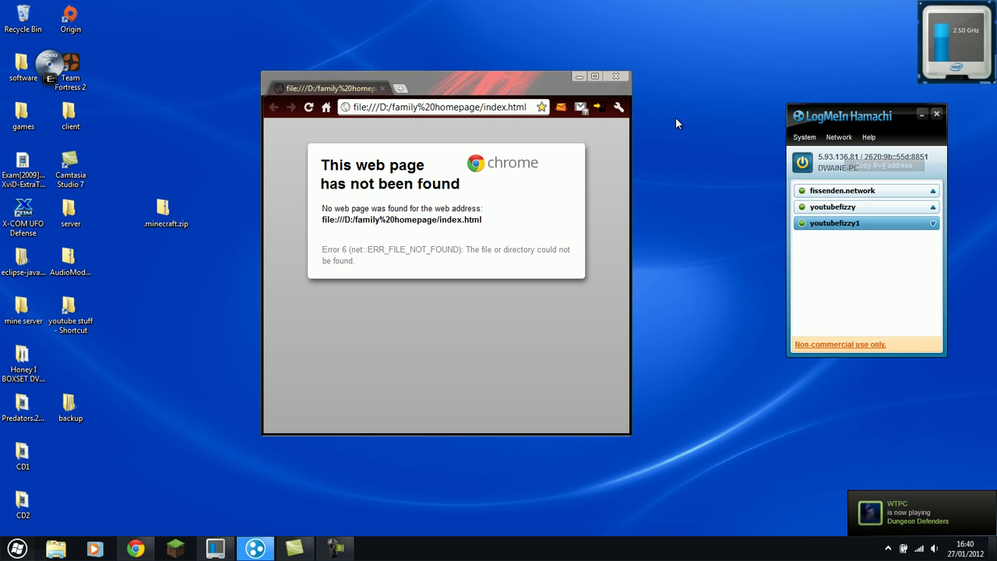
right_click(446, 109)
left_click(477, 159)
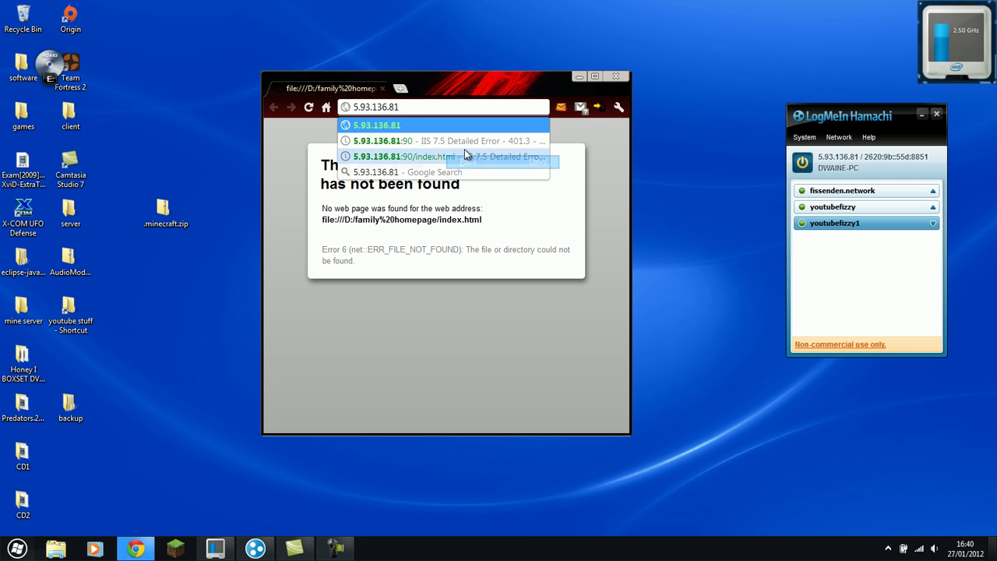
type(":90")
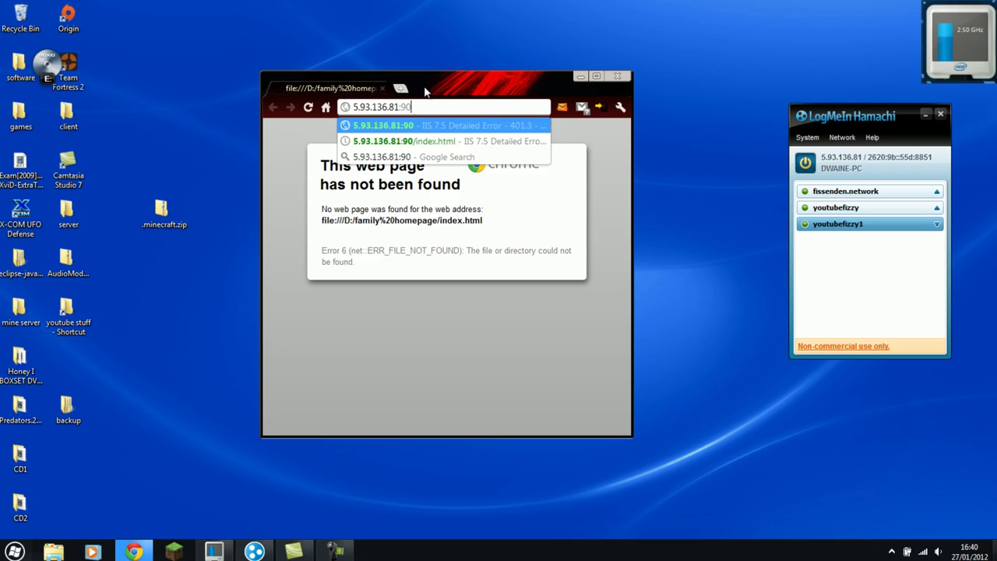
key("Return")
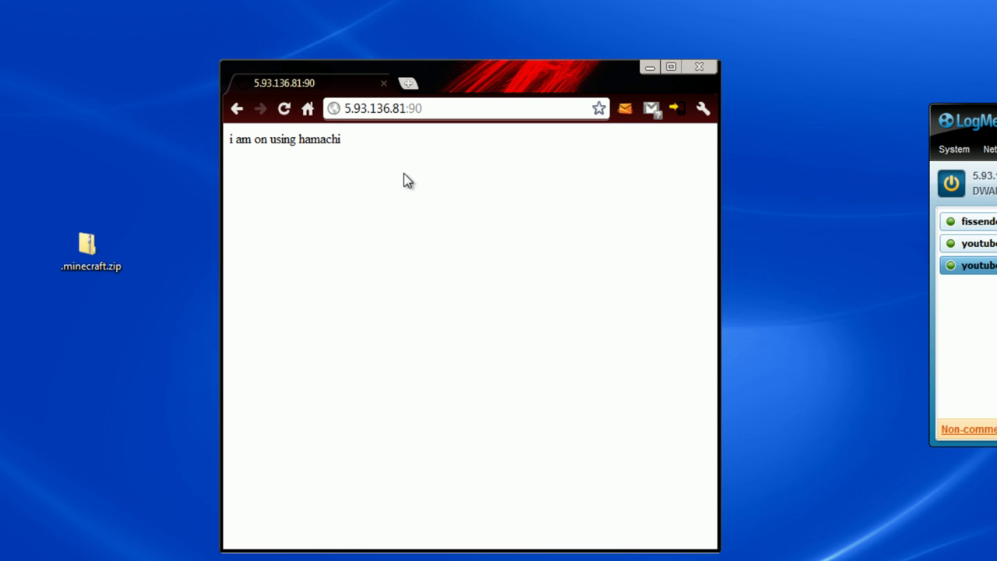
left_click_drag(229, 141, 347, 139)
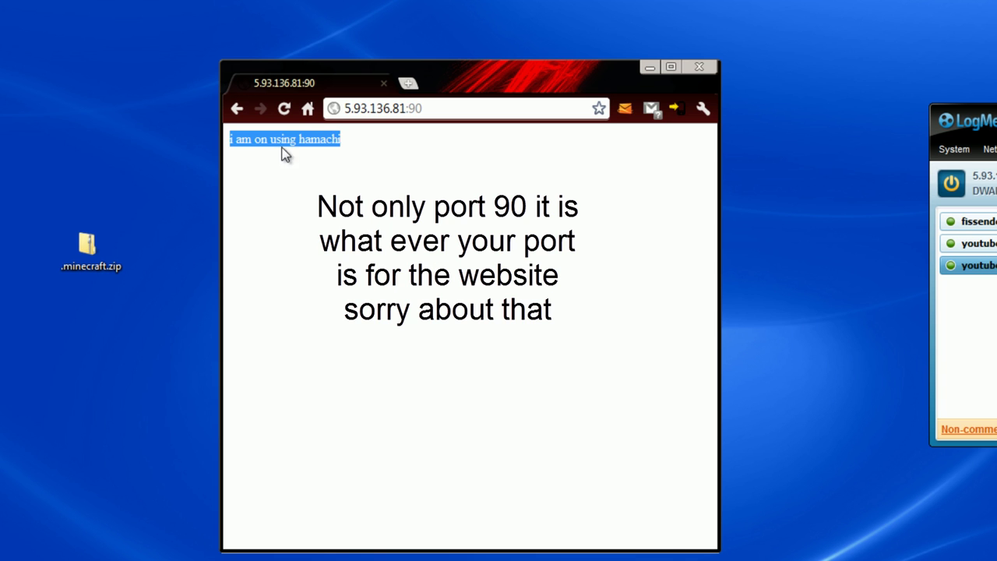
left_click(428, 109)
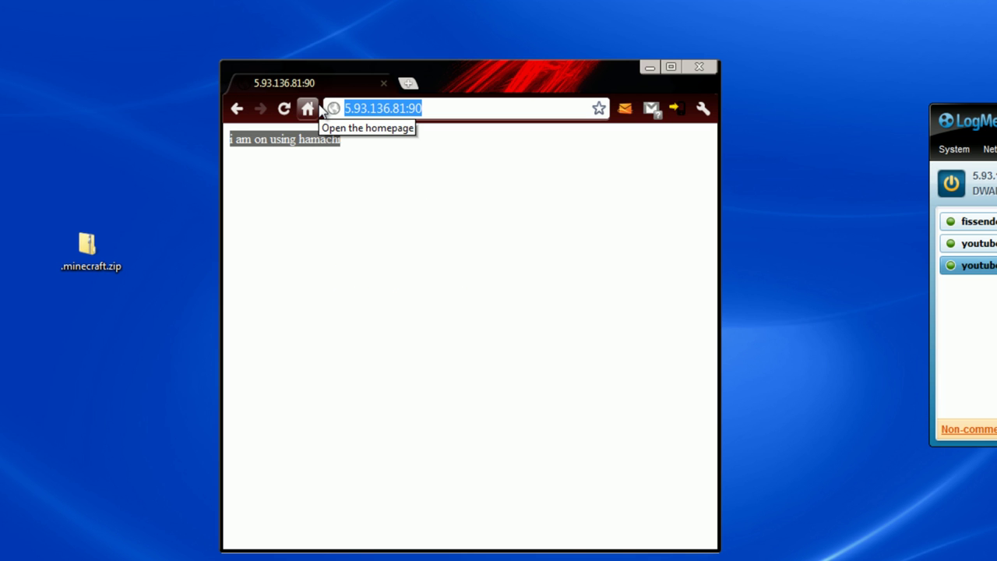